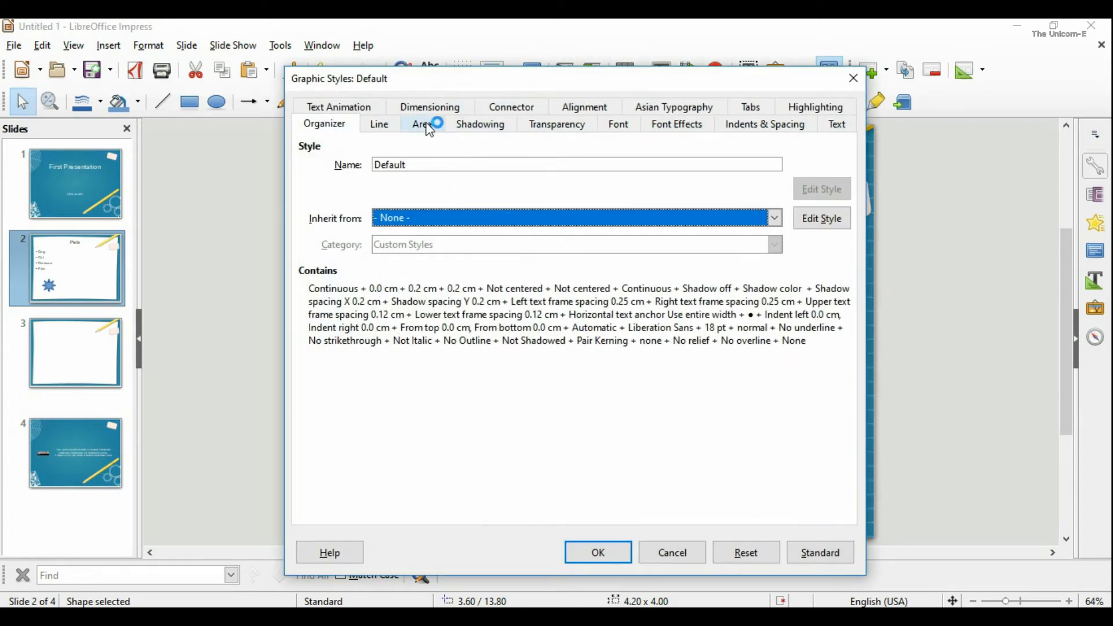
- Set the area color of the Default graphic style to Magenta 3 and deselect the sun shape
left_click(422, 124)
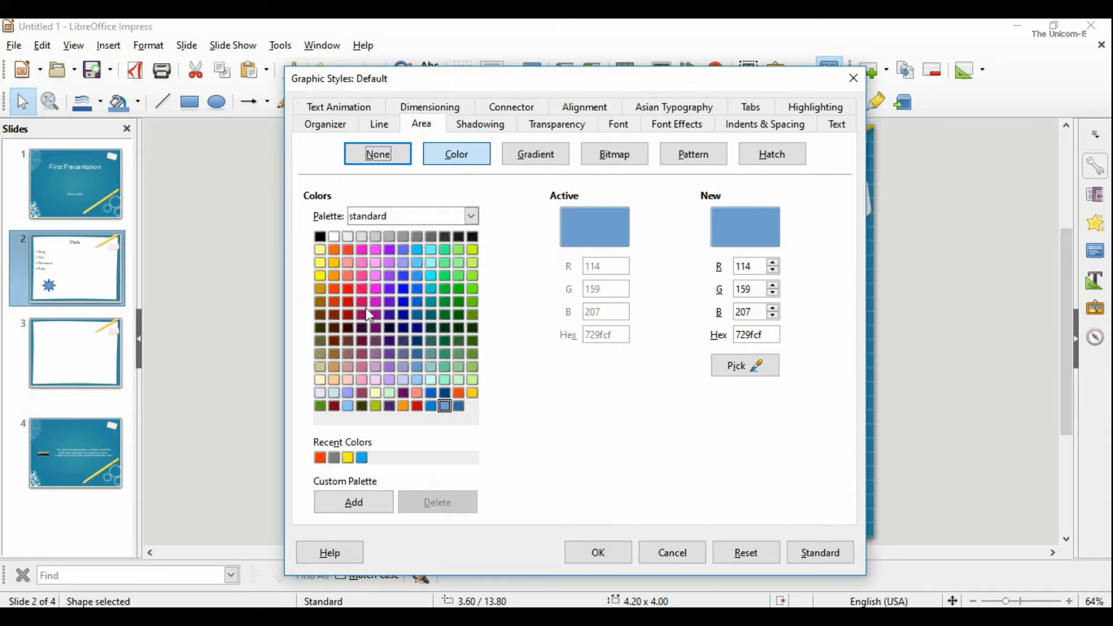
left_click(378, 290)
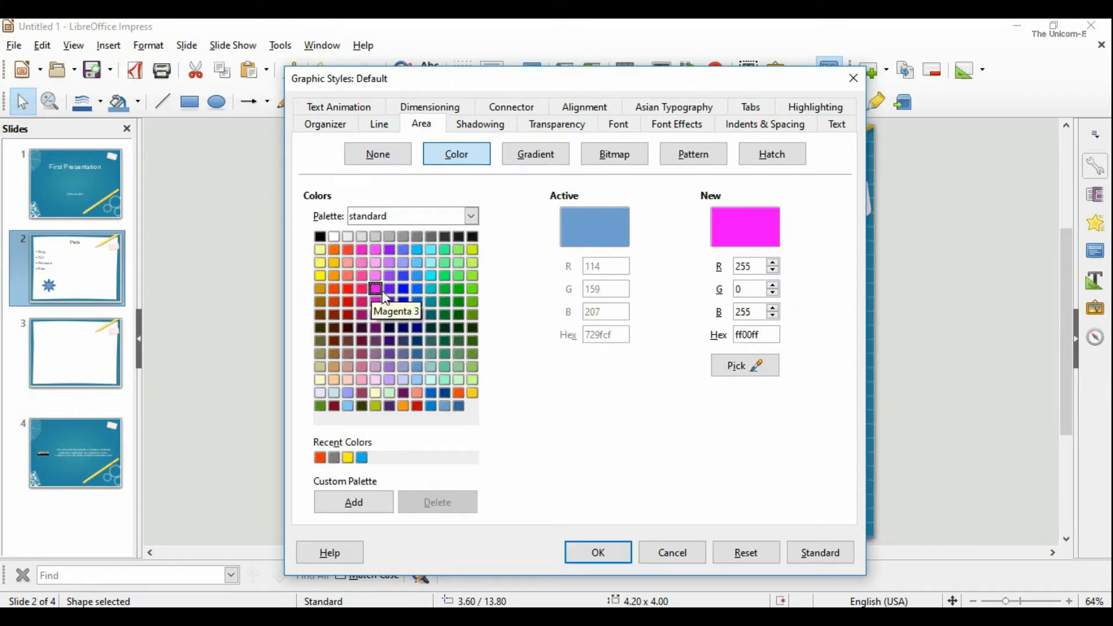
left_click(626, 558)
left_click(631, 433)
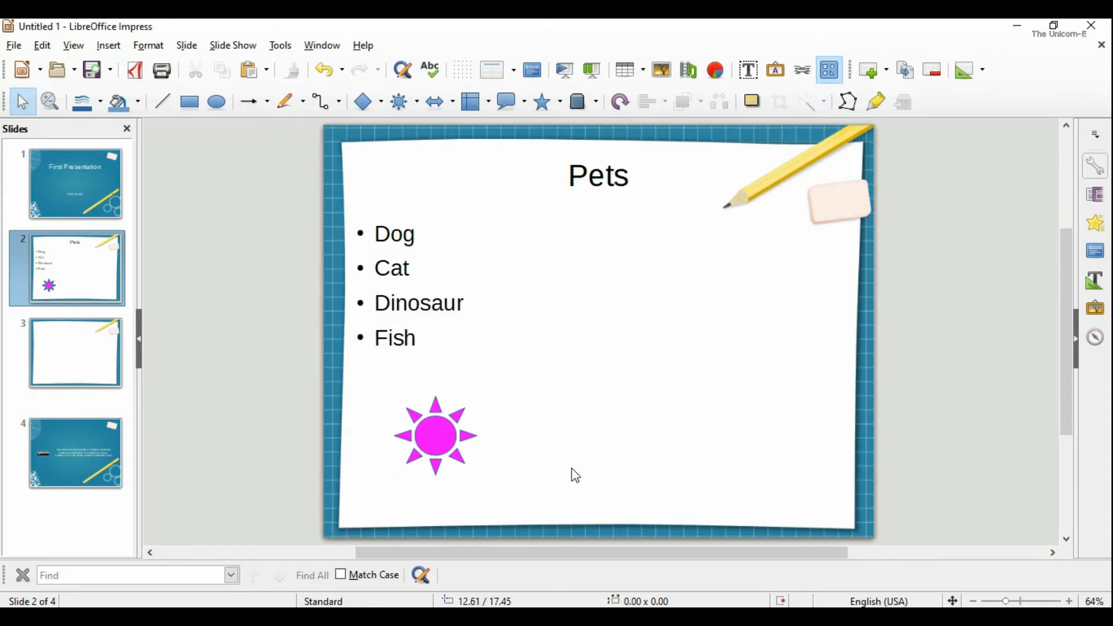
left_click(107, 45)
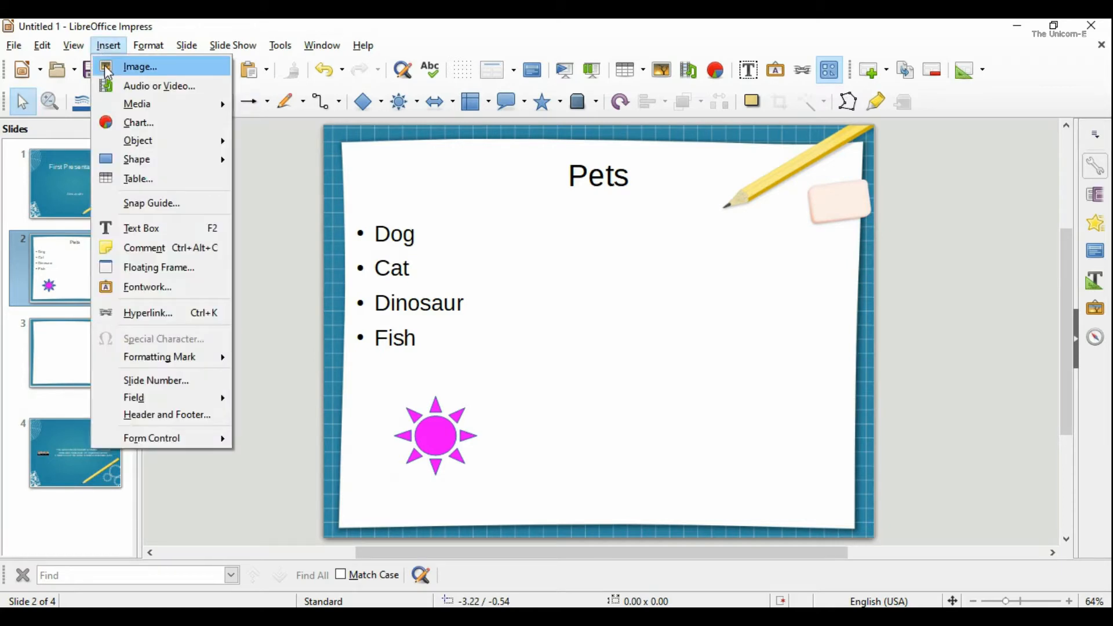
left_click(710, 415)
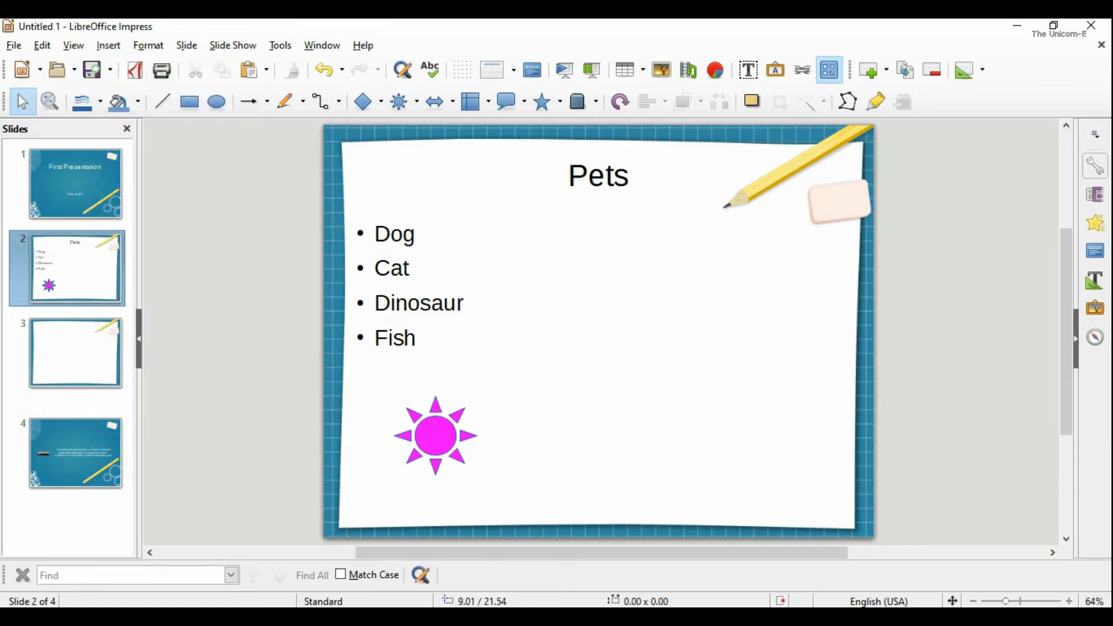
- Switch to the IMG_0970.JPG photo in Windows Photo Viewer
mouse_move(378, 616)
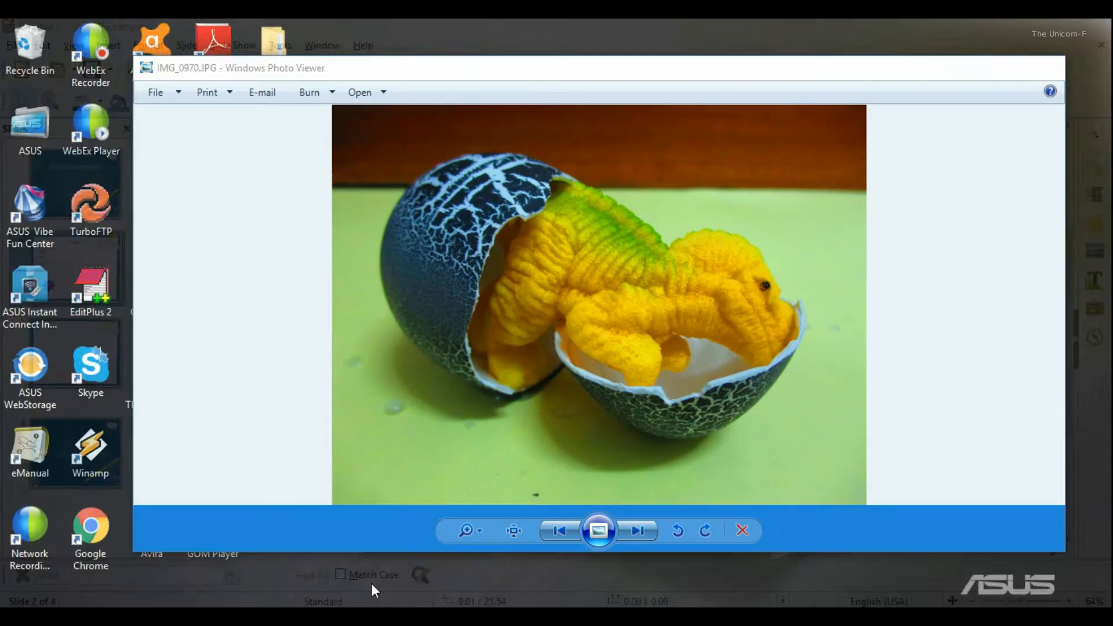
left_click(371, 583)
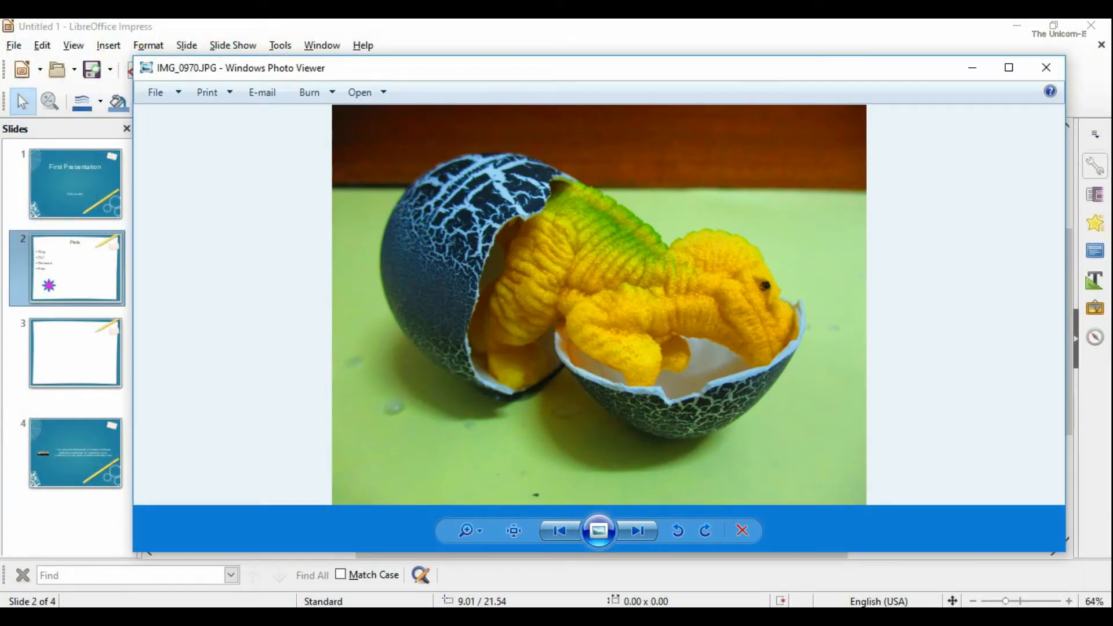
left_click(397, 617)
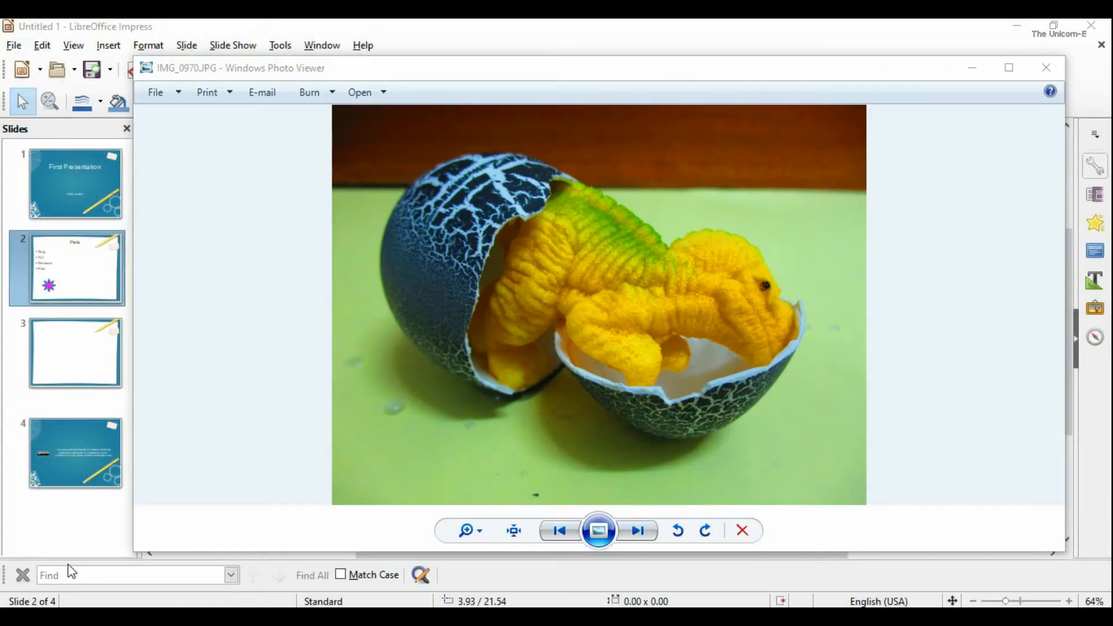
- Open Snipping Tool and capture a rectangular snip of the hatching dinosaur photo, trimming its outer edges
key("super")
type("sni")
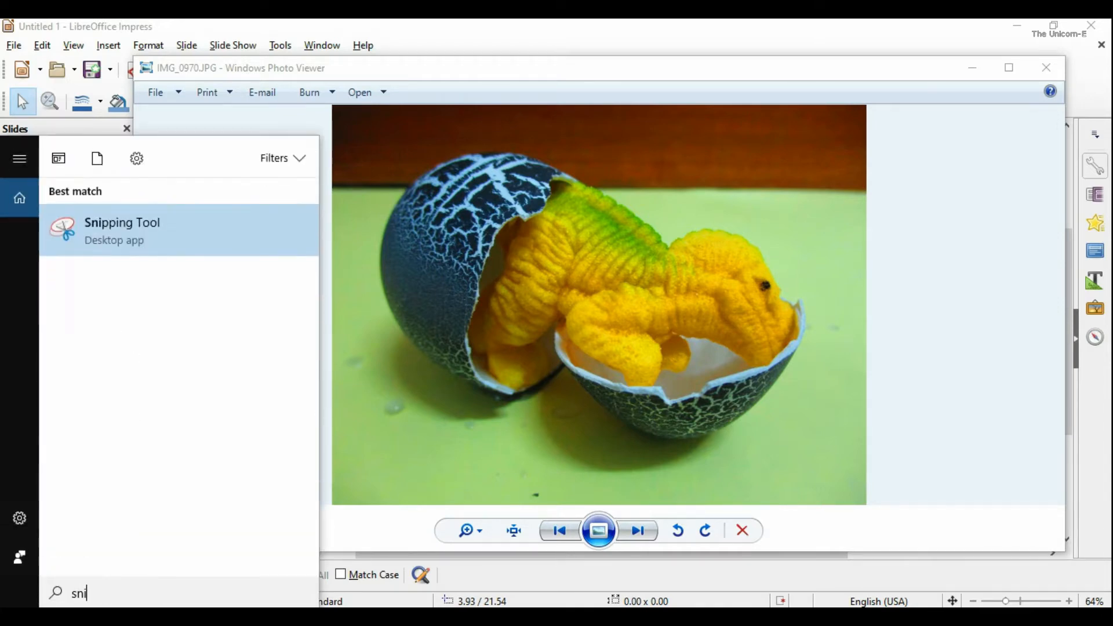
key("Return")
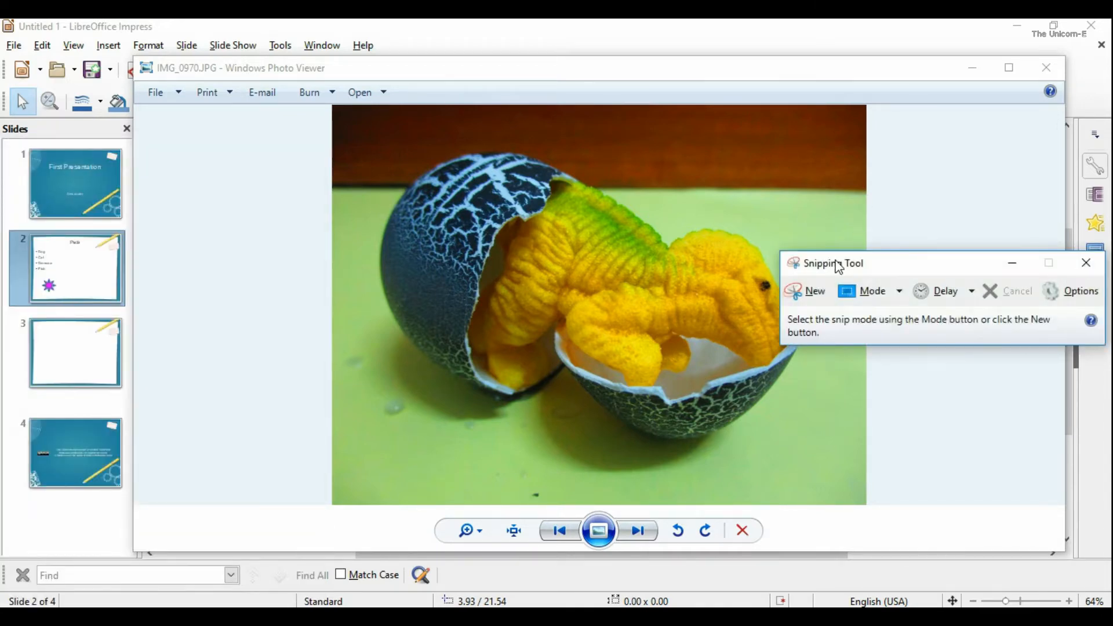
left_click(803, 291)
left_click_drag(370, 126, 829, 470)
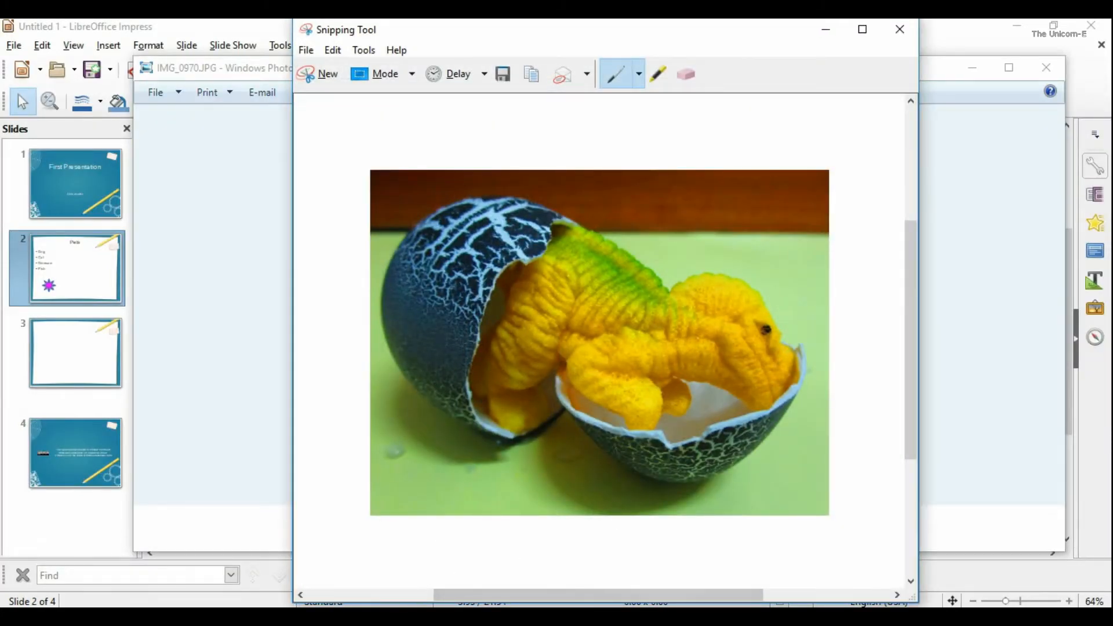
- Switch back to LibreOffice Impress, paste the snip onto the Pets slide, and fit it beside the bullet list at about 12.37 × 9.32 cm
key("alt+Tab")
right_click(565, 254)
left_click(615, 307)
left_click_drag(462, 220, 504, 259)
left_click_drag(609, 326, 664, 316)
left_click(820, 364)
left_click(781, 354)
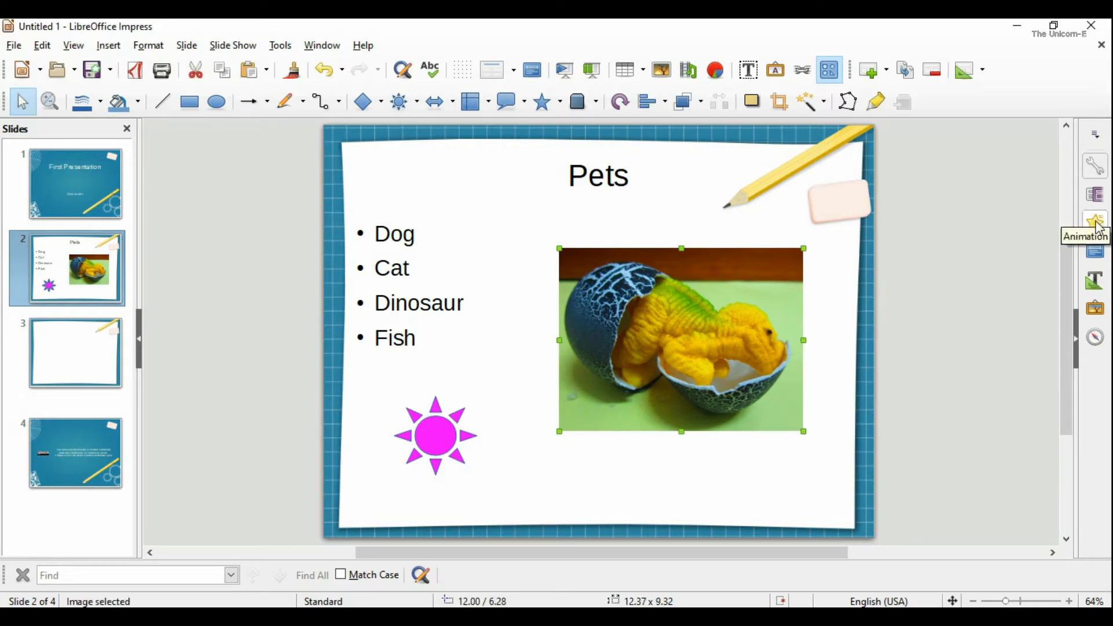
- Enable a shadow on the dinosaur image and rotate it counterclockwise so it sits at a tilt
left_click(1098, 168)
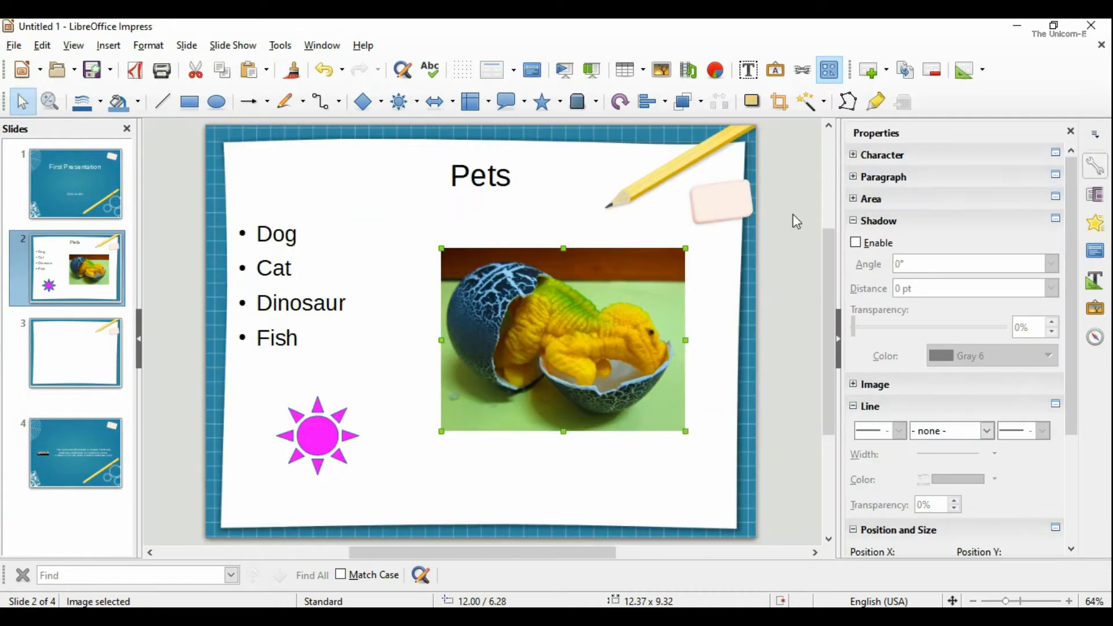
left_click(859, 244)
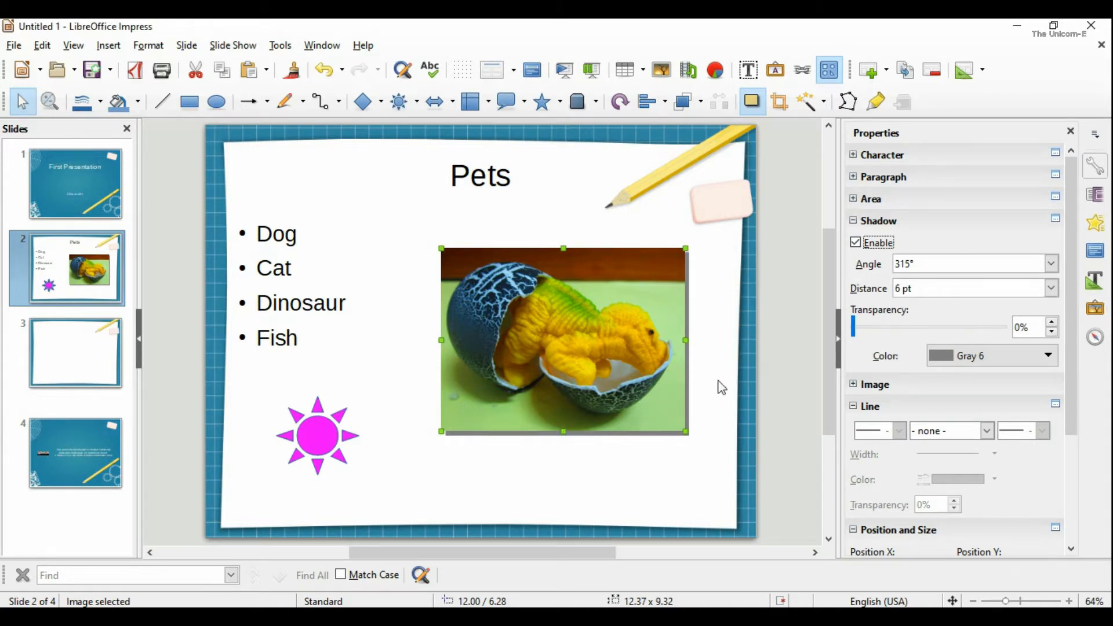
scroll(1068, 300, "down", 5)
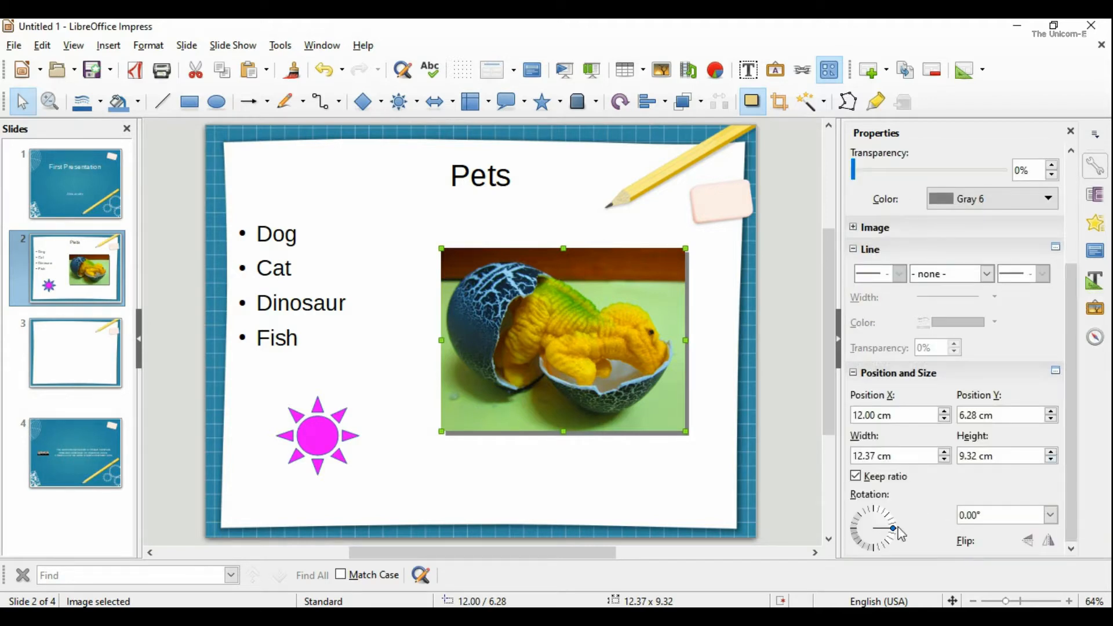
mouse_move(898, 535)
left_mouse_down()
mouse_move(898, 521)
mouse_move(881, 546)
mouse_move(890, 533)
left_mouse_up()
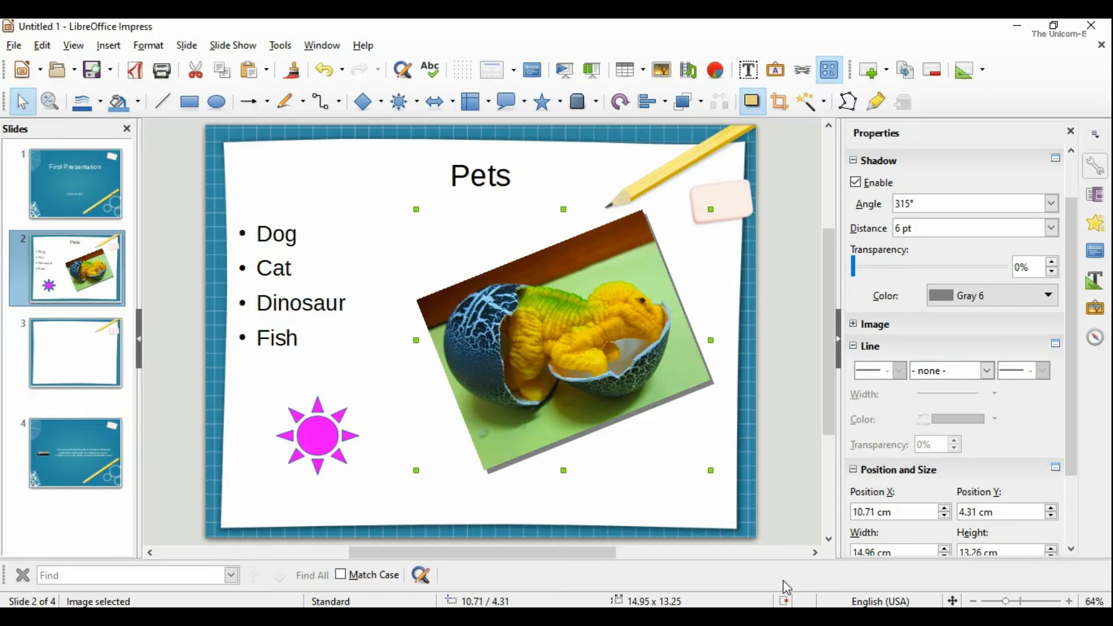
- Apply the Title Only layout to slide 3 and enter the title "First Time"
left_click(75, 354)
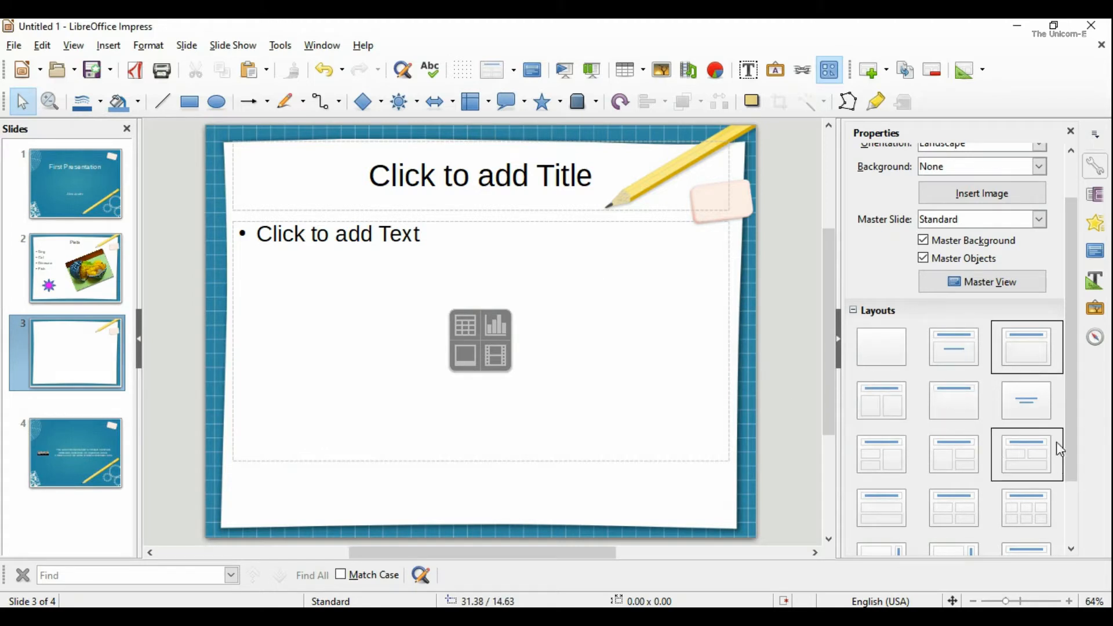
left_click(959, 405)
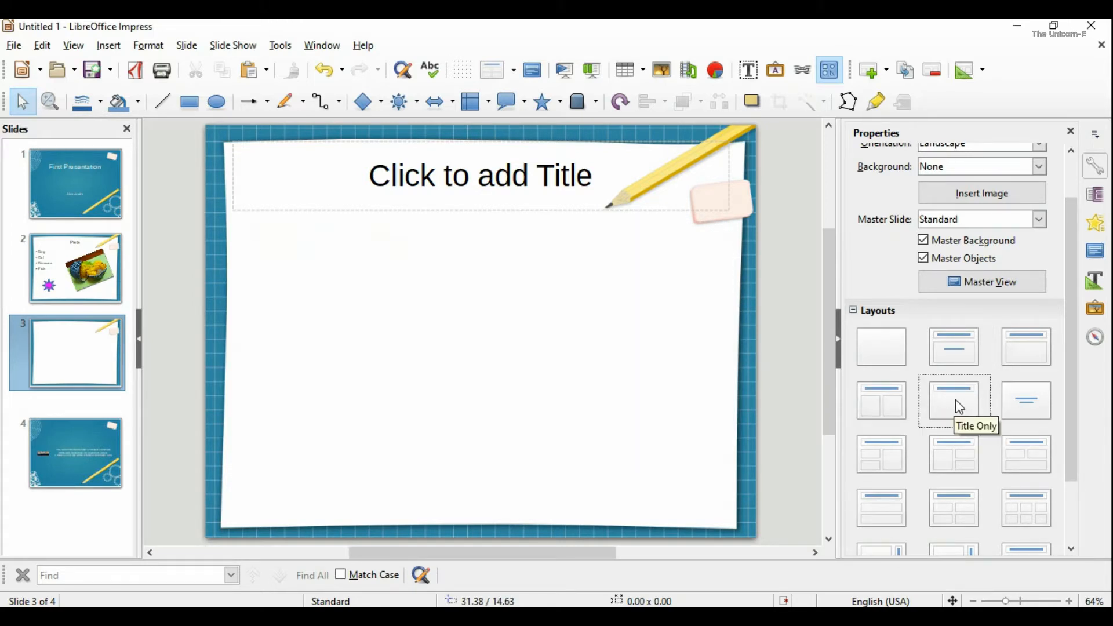
left_click(455, 178)
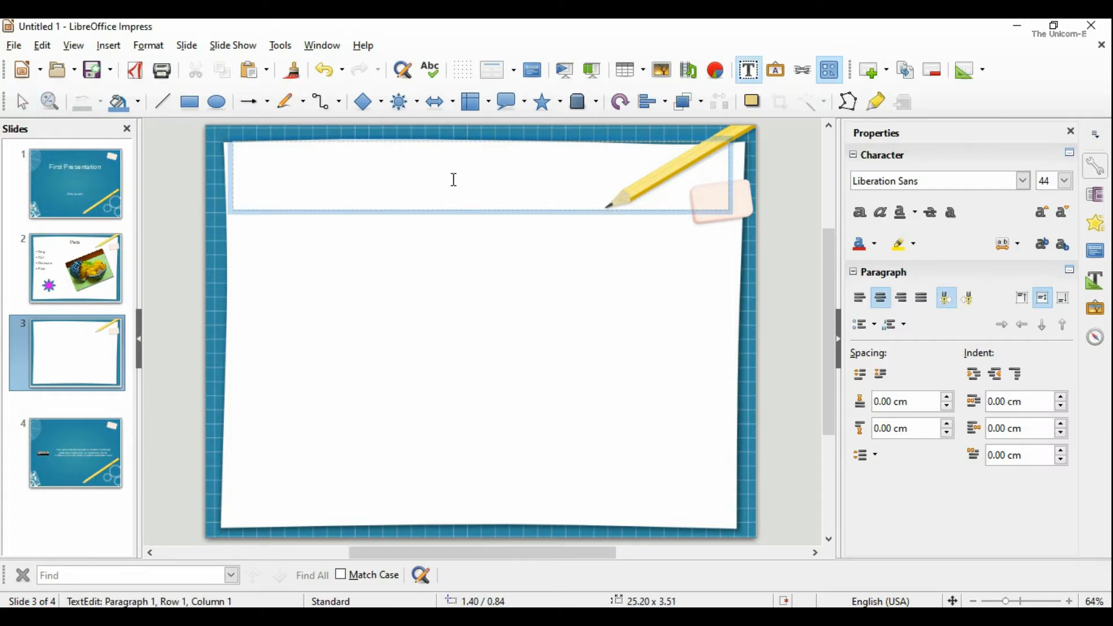
type("Fist")
key("BackSpace")
key("BackSpace")
type("rst Time")
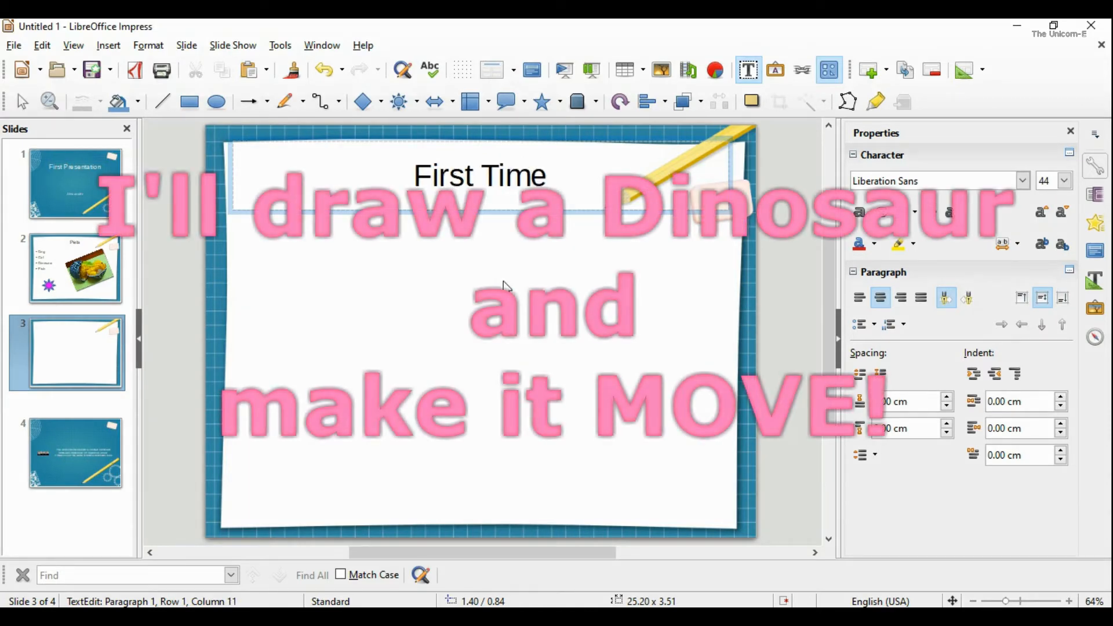
left_click(502, 297)
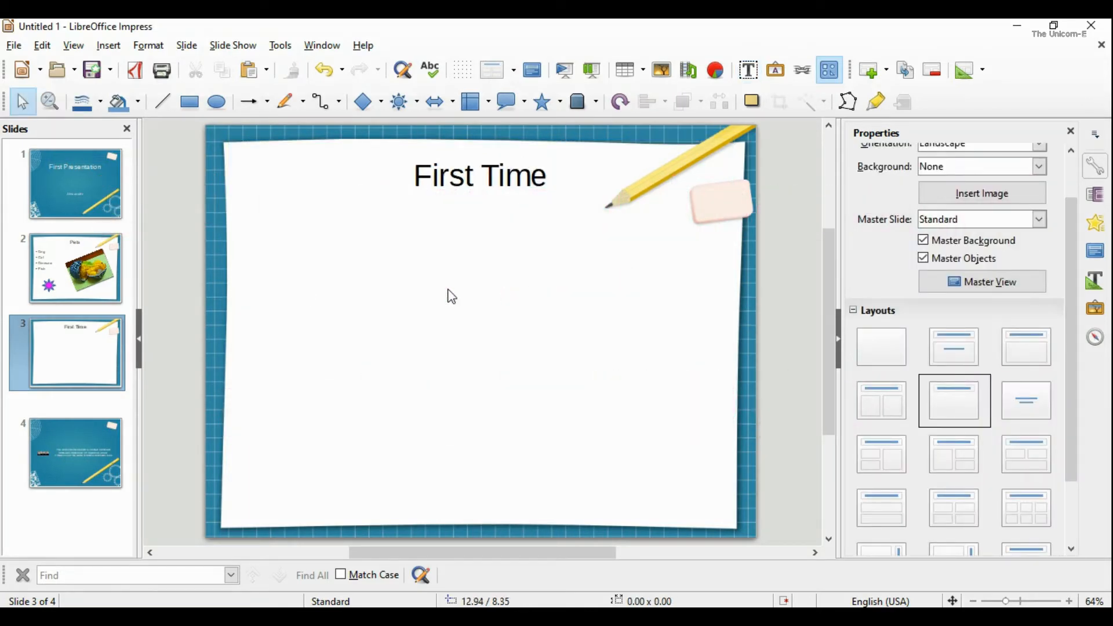
- Copy the tilted dinosaur image from slide 2 and paste it onto slide 3
left_click(64, 290)
left_click(605, 335)
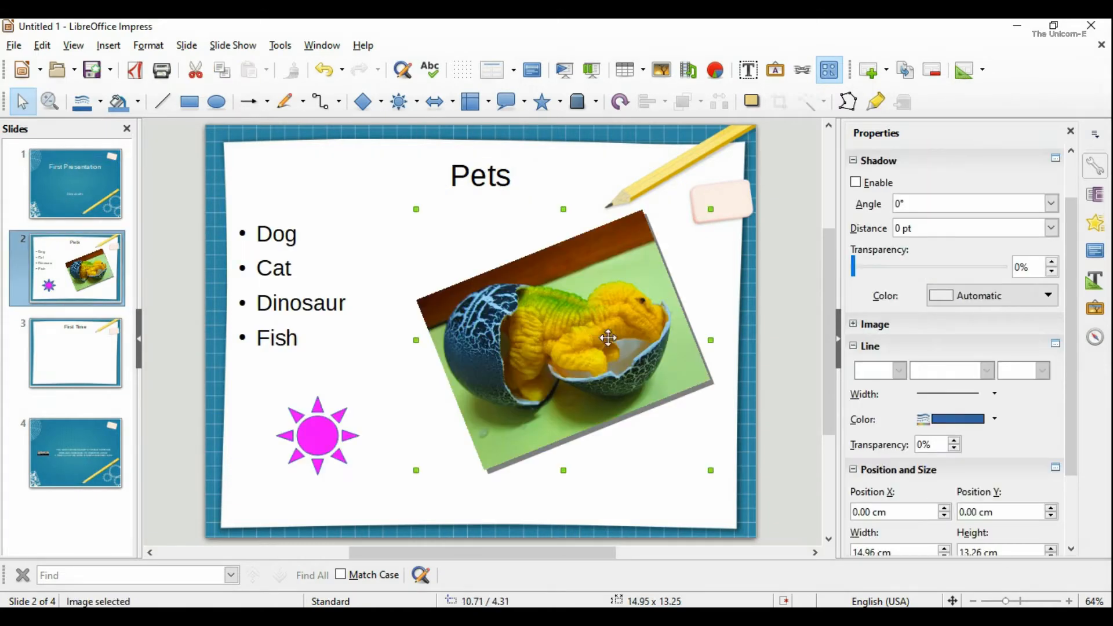
left_click(123, 371)
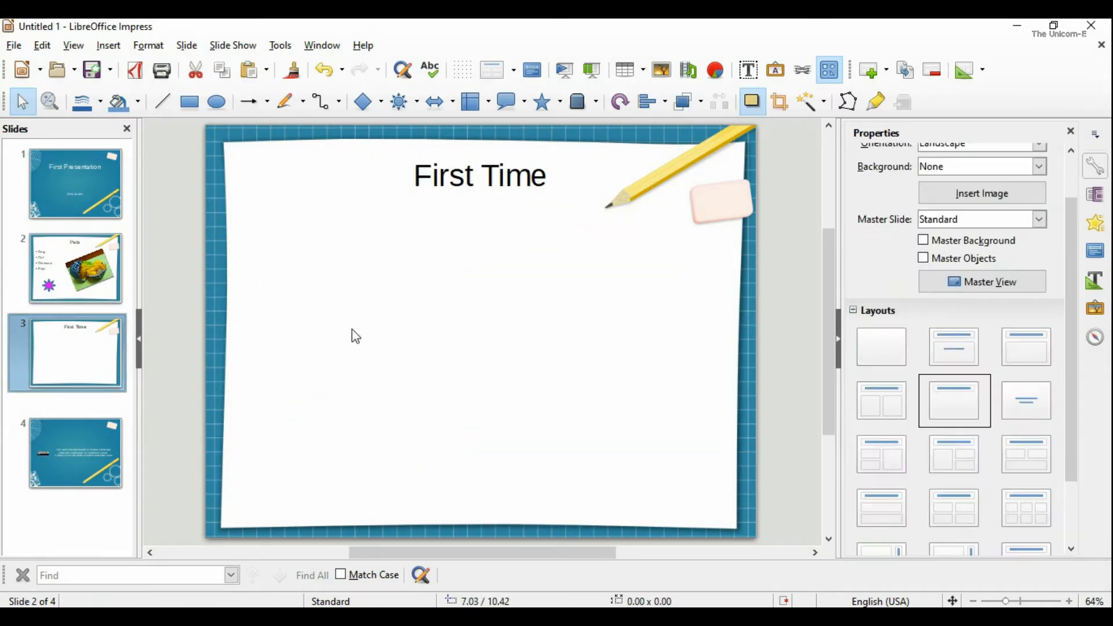
right_click(405, 298)
left_click(450, 359)
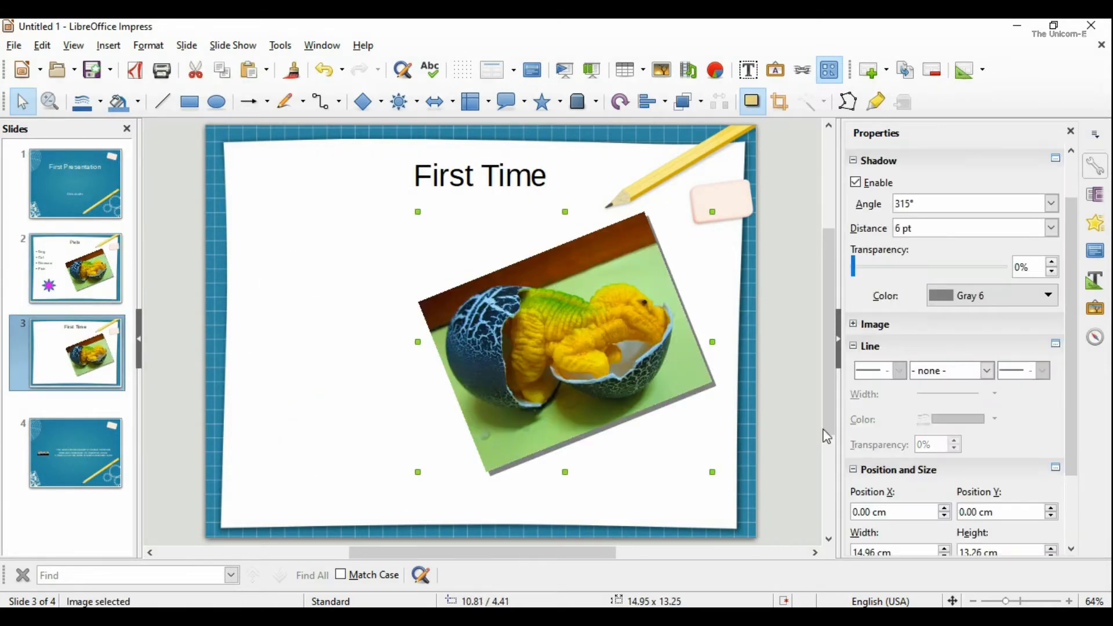
- Rotate the pasted image nearly level, then move and enlarge it to fill the area below the First Time title
scroll(945, 541, "down", 3)
left_click_drag(899, 527, 898, 535)
left_click_drag(493, 363, 333, 342)
left_click_drag(532, 418, 638, 472)
left_click(370, 207)
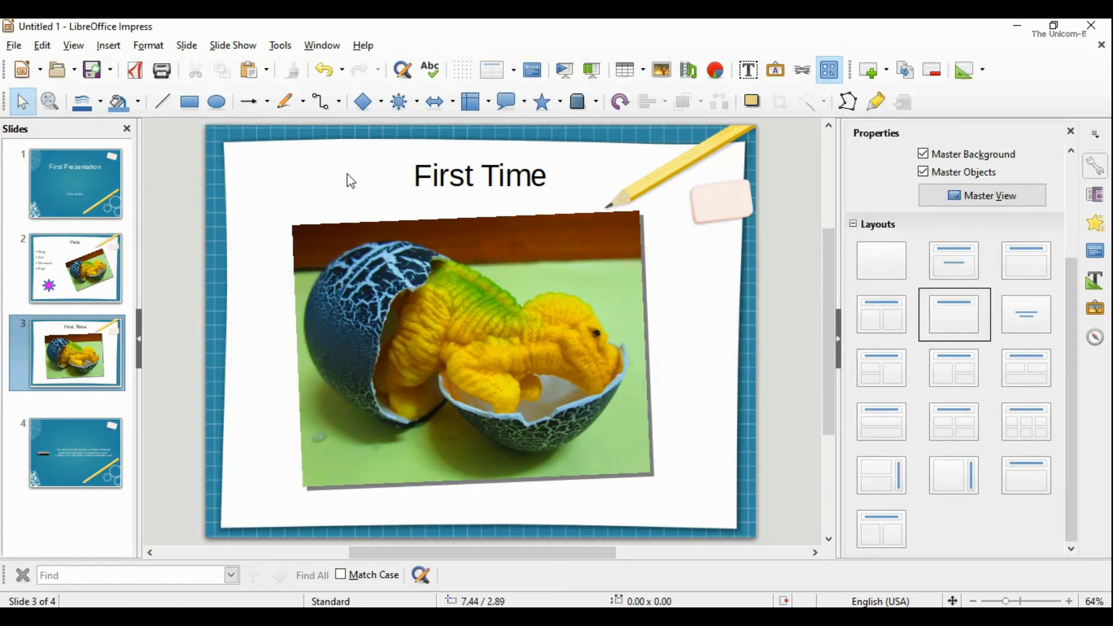
- Trace the large eggshell piece in the photo with a freeform line, about 7.75 × 9.34 cm
left_click(303, 103)
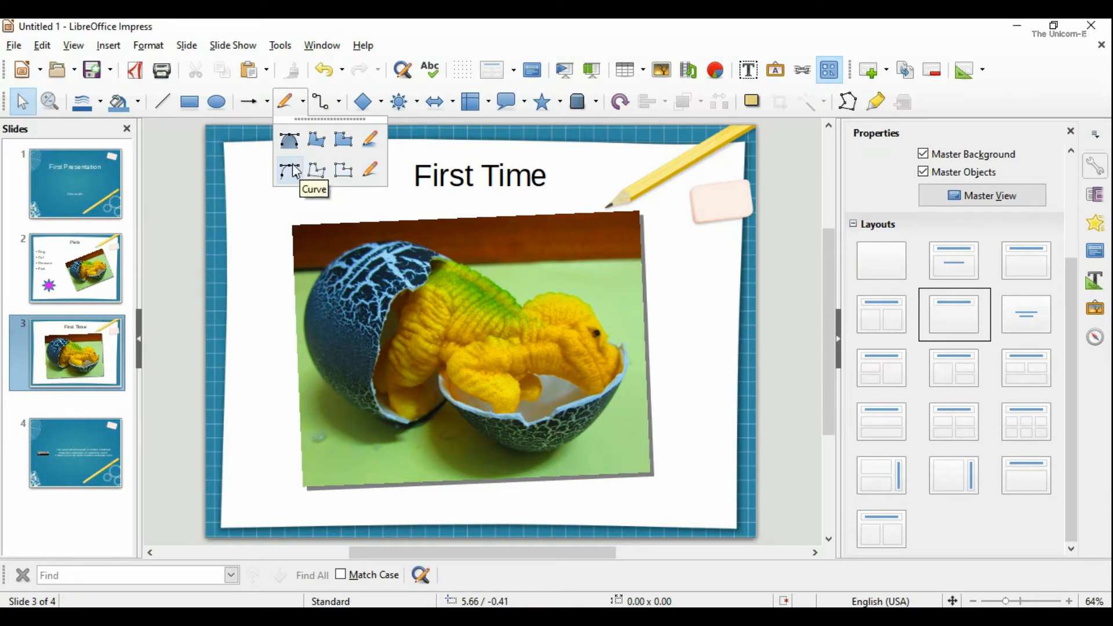
left_click(372, 170)
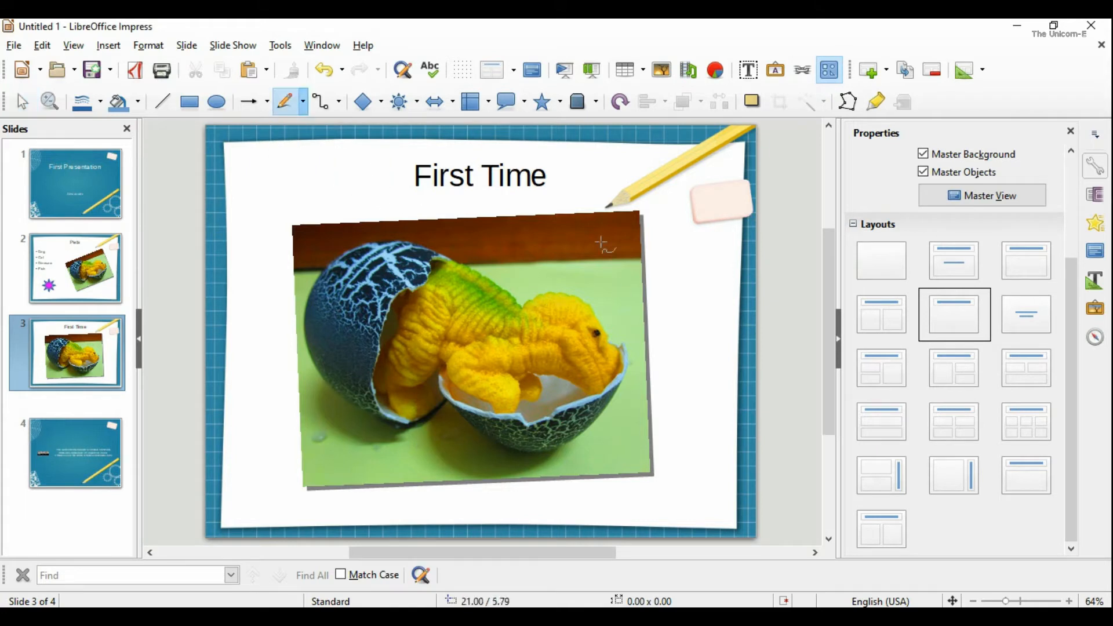
mouse_move(458, 262)
left_mouse_down()
mouse_move(410, 244)
mouse_move(347, 249)
mouse_move(308, 312)
mouse_move(313, 371)
mouse_move(349, 408)
mouse_move(406, 426)
mouse_move(444, 409)
mouse_move(427, 417)
mouse_move(386, 395)
mouse_move(375, 348)
mouse_move(433, 268)
mouse_move(457, 265)
left_mouse_up()
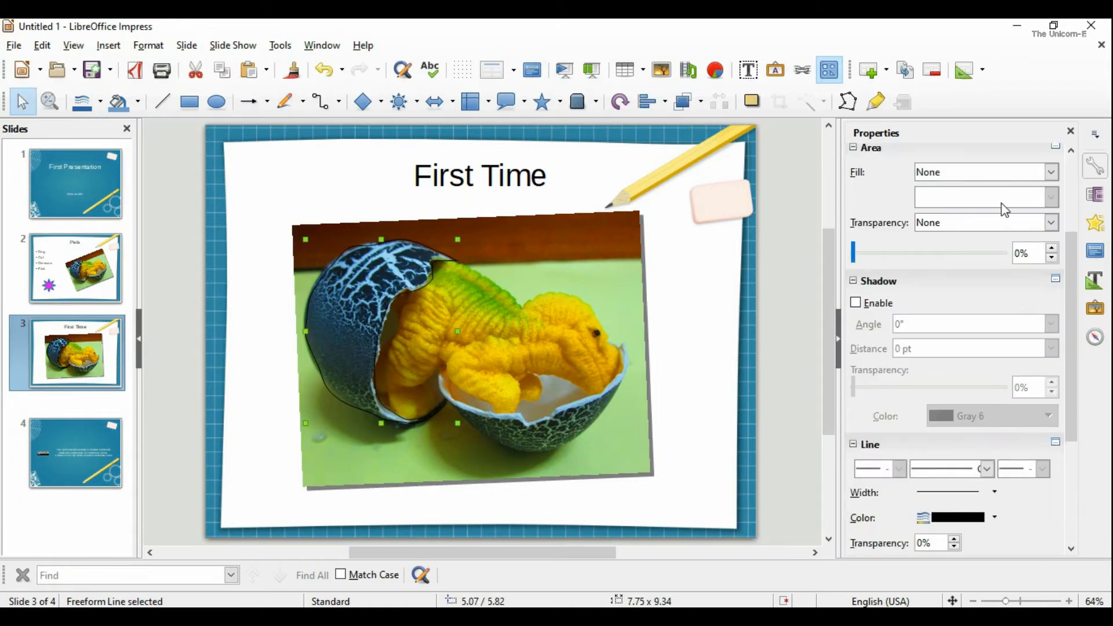
- Give the traced eggshell a solid dark gray fill and deselect it
left_click(939, 174)
left_click(942, 202)
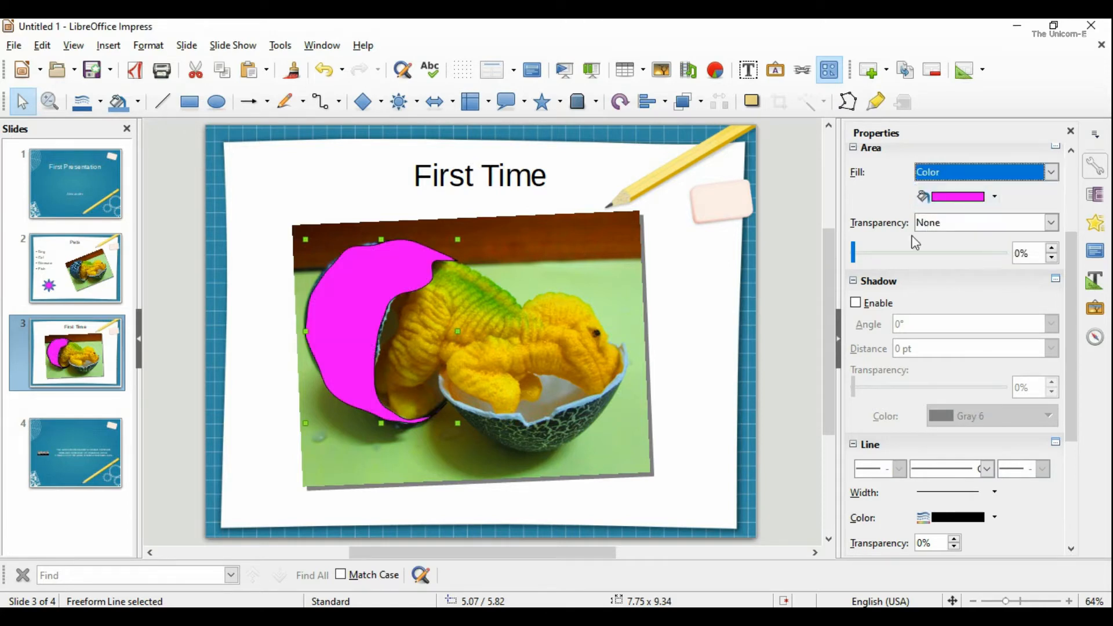
left_click(995, 197)
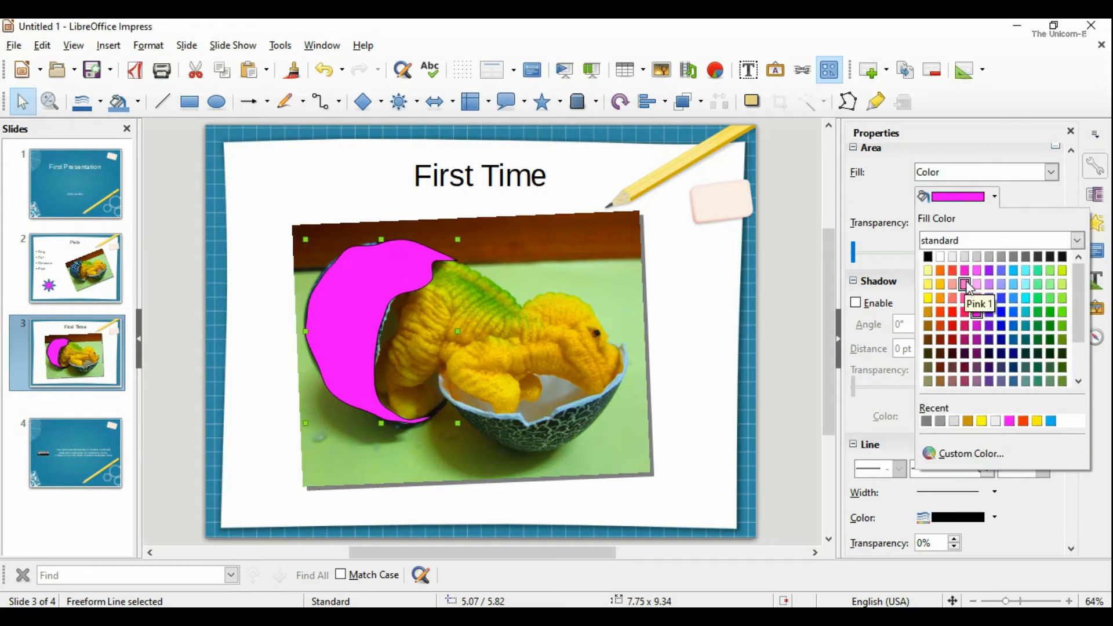
left_click(1018, 257)
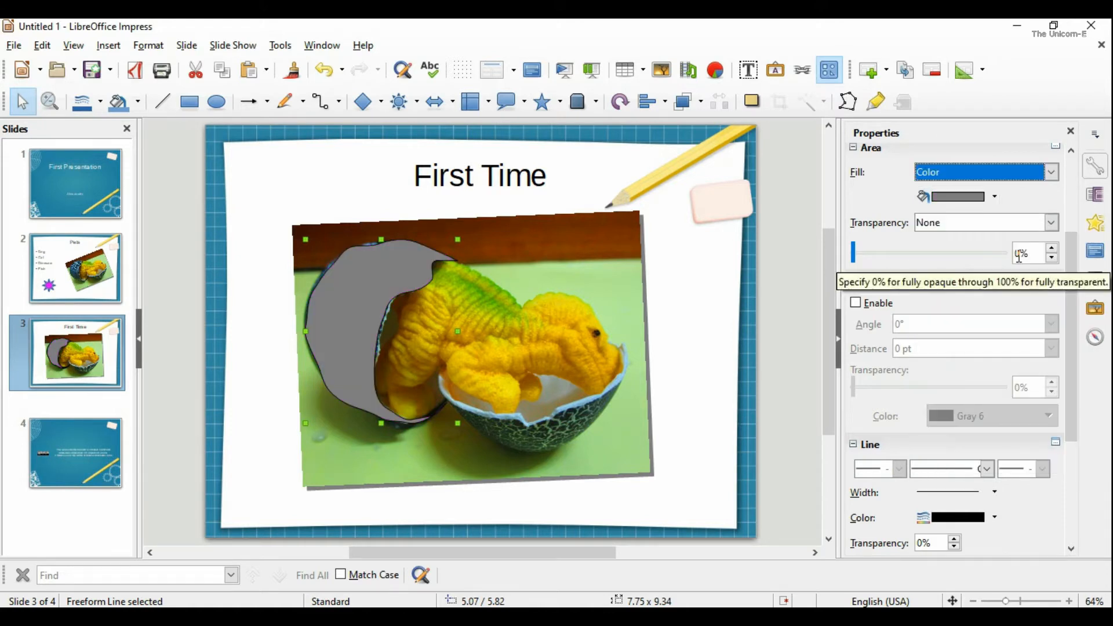
left_click(995, 197)
left_click(1027, 256)
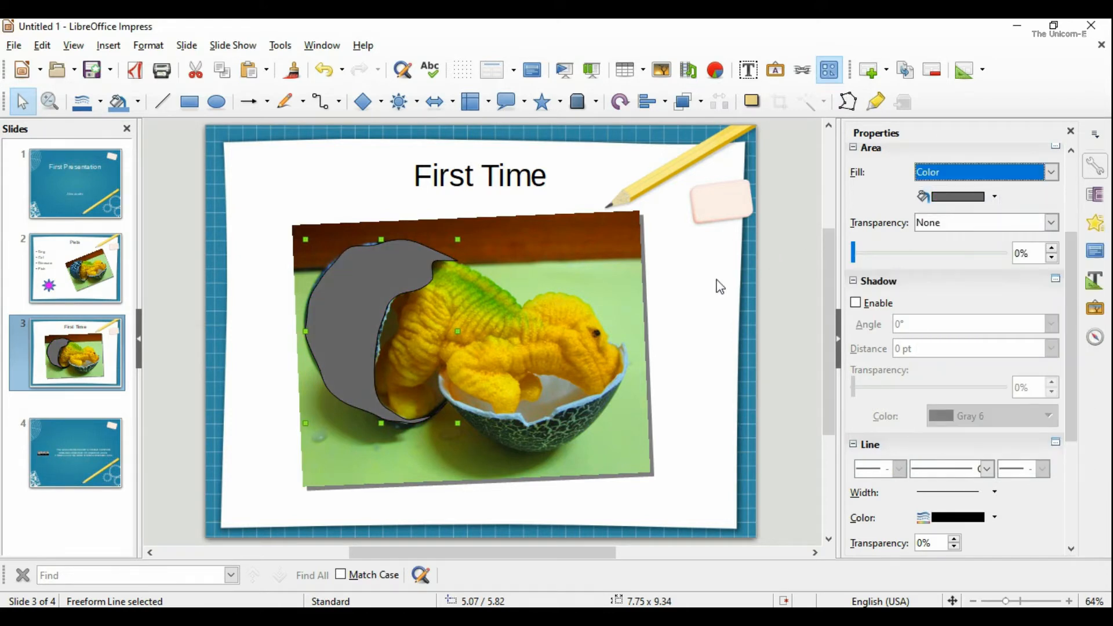
left_click(704, 300)
- Trace the inside of the large eggshell as a freeform shape, about 5.40 × 8.28 cm, and fill it with solid light gray
left_click(284, 102)
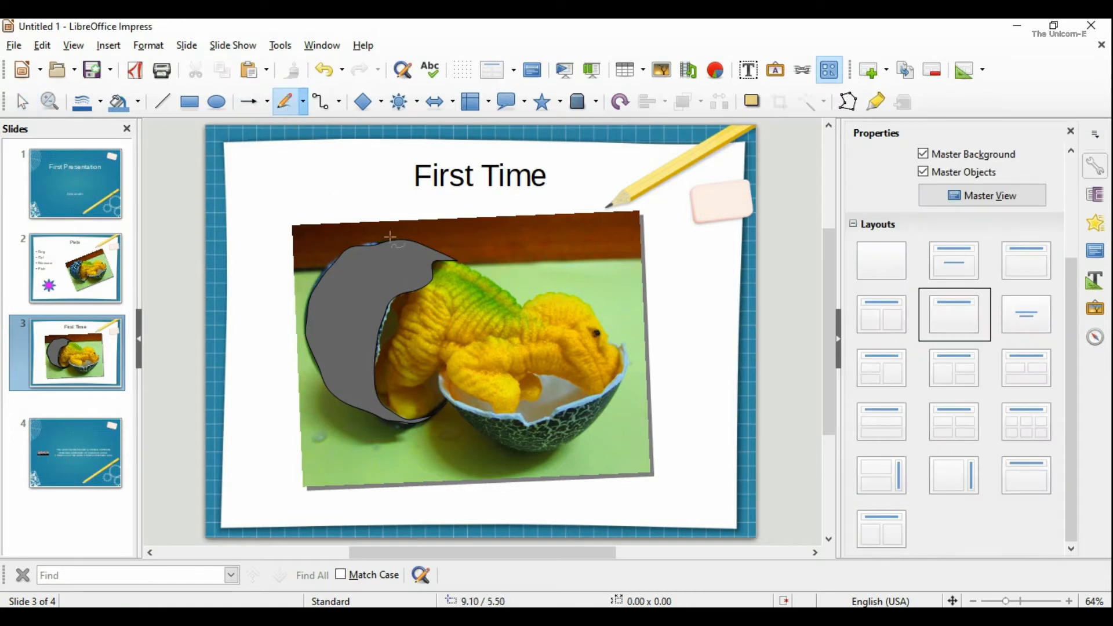
mouse_move(460, 262)
left_mouse_down()
mouse_move(477, 291)
mouse_move(469, 346)
mouse_move(440, 409)
mouse_move(412, 421)
mouse_move(388, 409)
mouse_move(374, 362)
mouse_move(400, 295)
mouse_move(461, 262)
left_mouse_up()
left_click(974, 177)
left_click(969, 199)
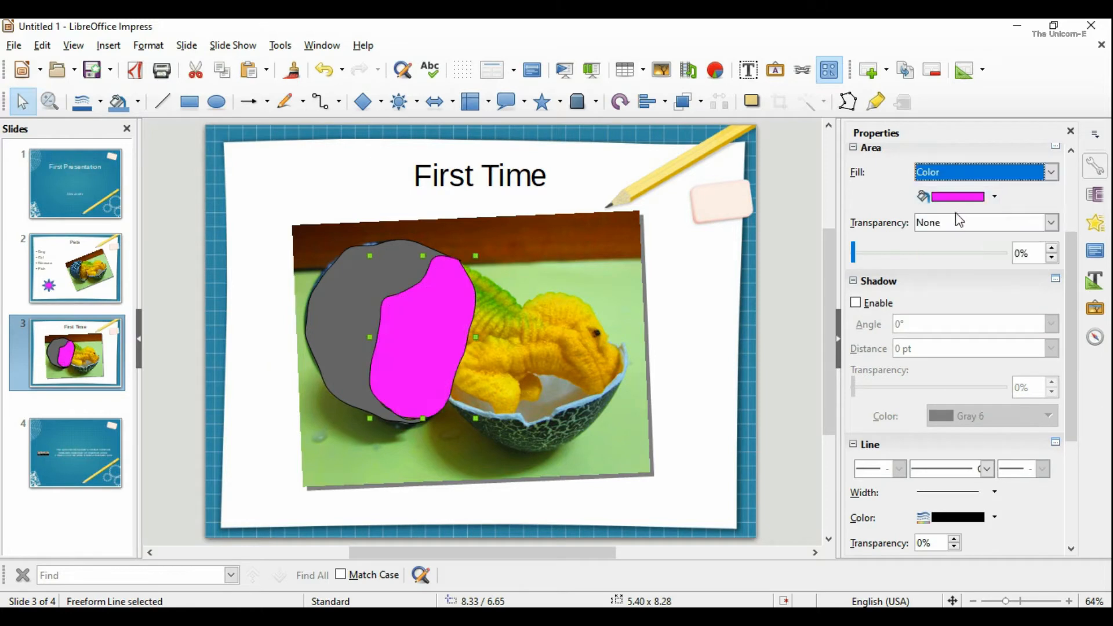
left_click(961, 196)
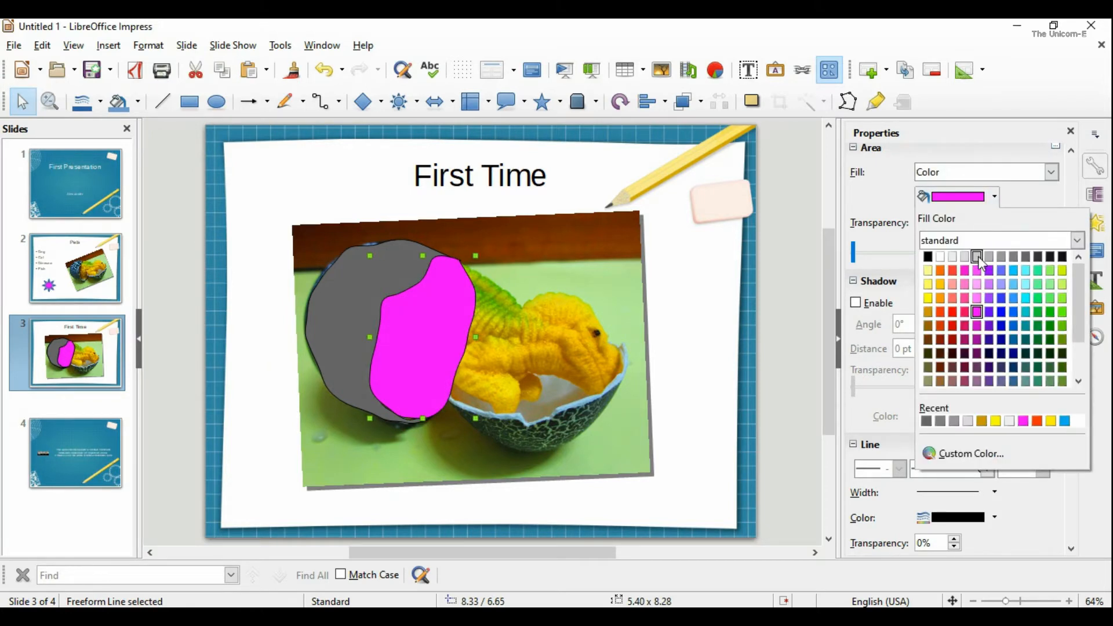
left_click(989, 257)
left_click(993, 197)
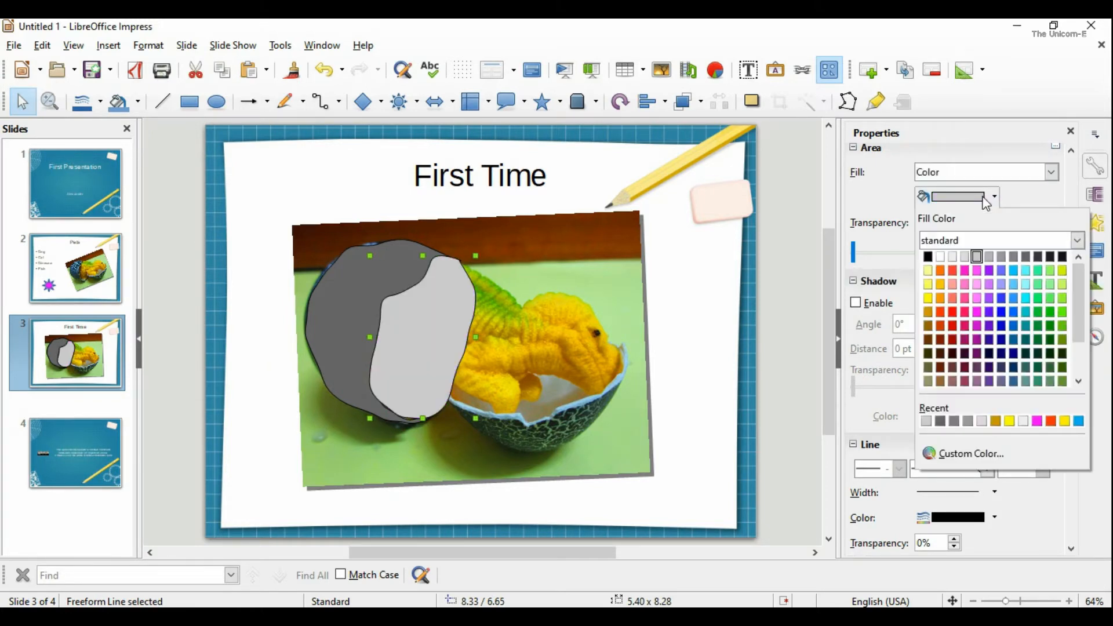
left_click(988, 257)
- Send the light gray shell interior shape to the back, behind the photo, and deselect it
right_click(431, 327)
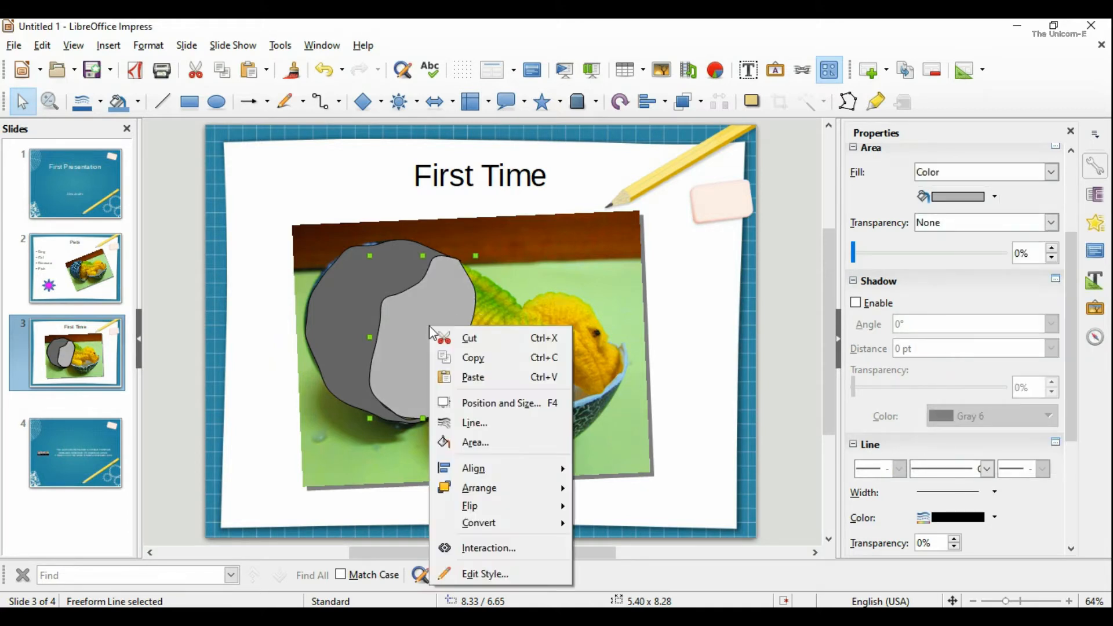
mouse_move(467, 498)
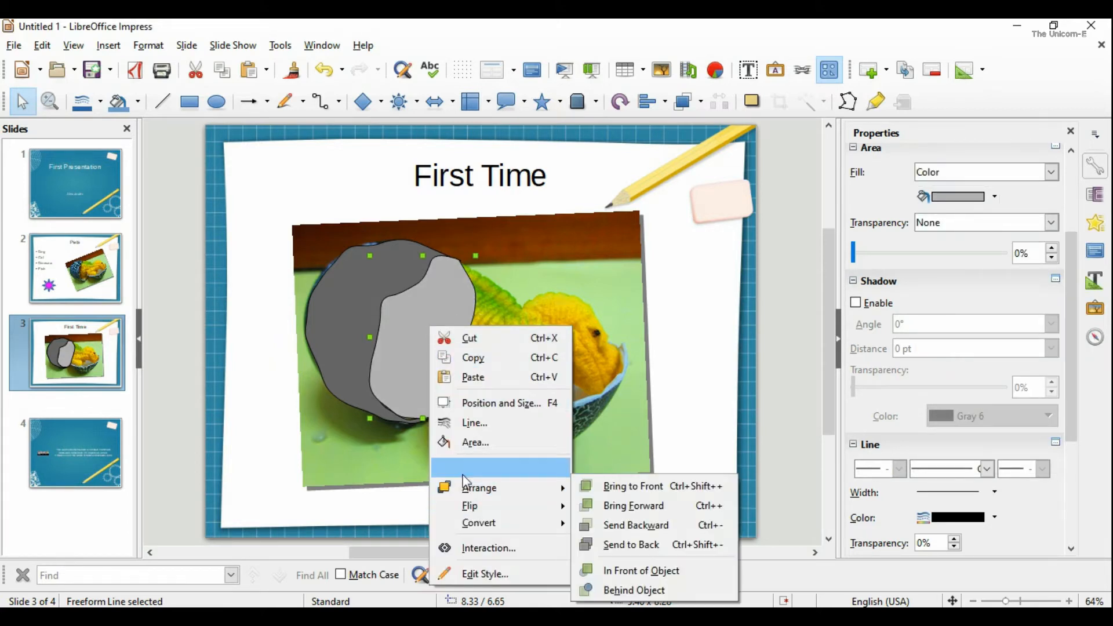
left_click(655, 545)
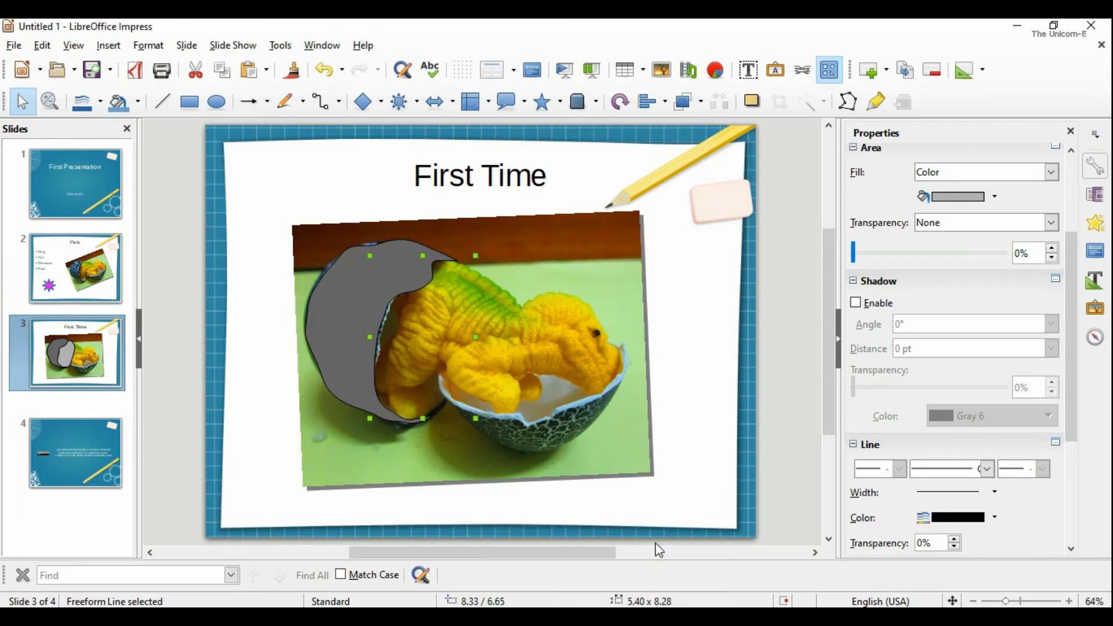
left_click(520, 496)
- Trace the dinosaur's whole body, including a tail over the dark gray shell, as one freeform line, about 15.42 × 8.18 cm
left_click(289, 105)
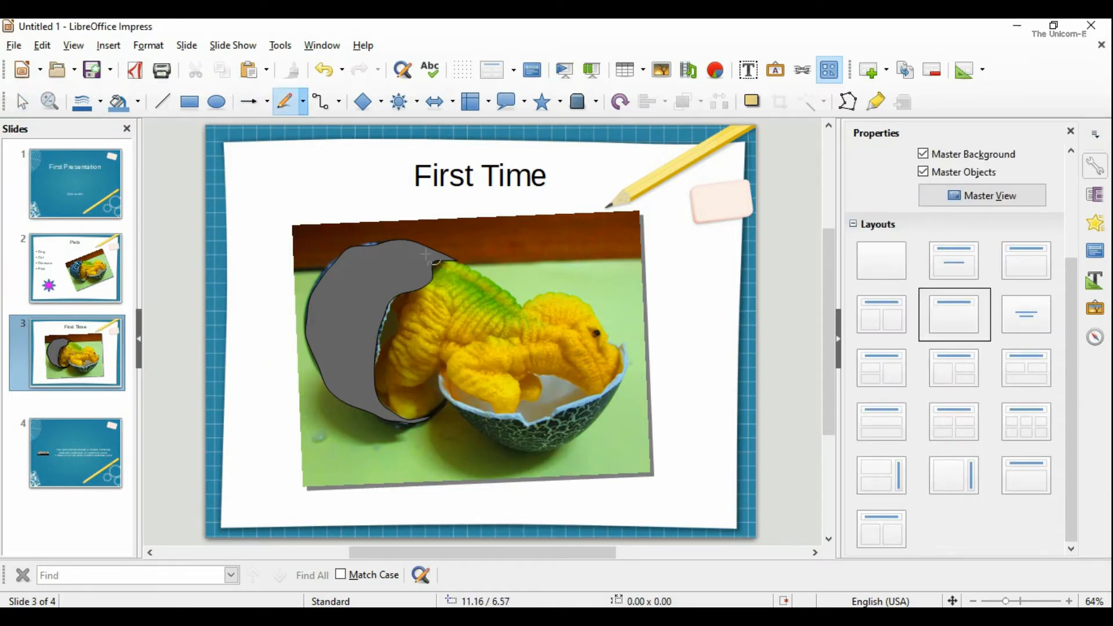
mouse_move(451, 264)
left_mouse_down()
mouse_move(376, 265)
mouse_move(335, 299)
mouse_move(316, 351)
mouse_move(347, 350)
mouse_move(397, 306)
mouse_move(384, 385)
left_mouse_up()
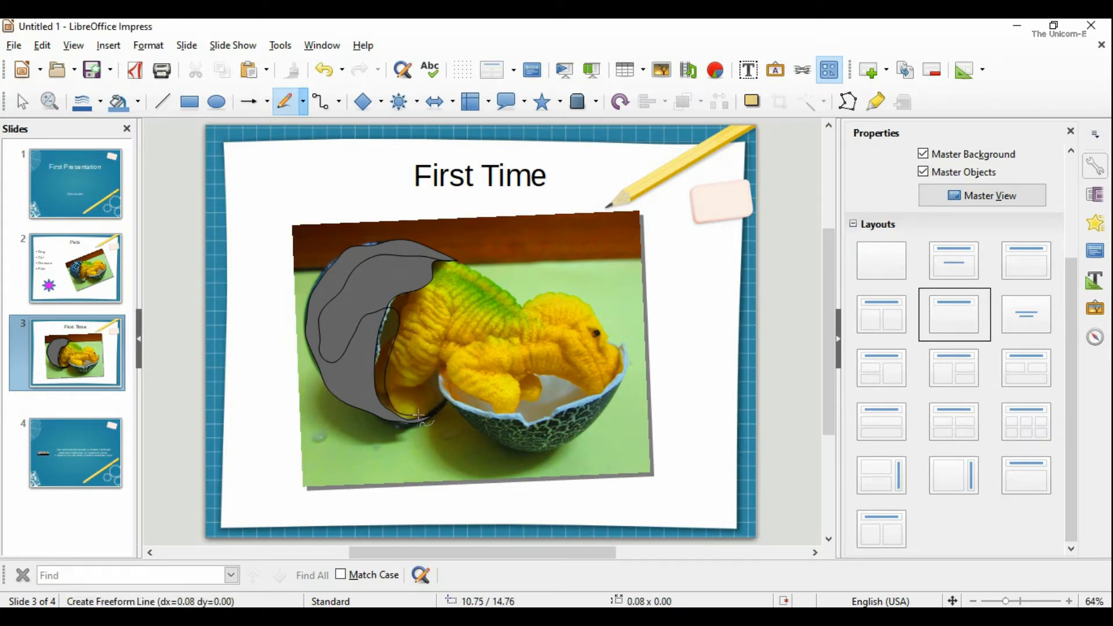
left_click_drag(433, 396, 428, 385)
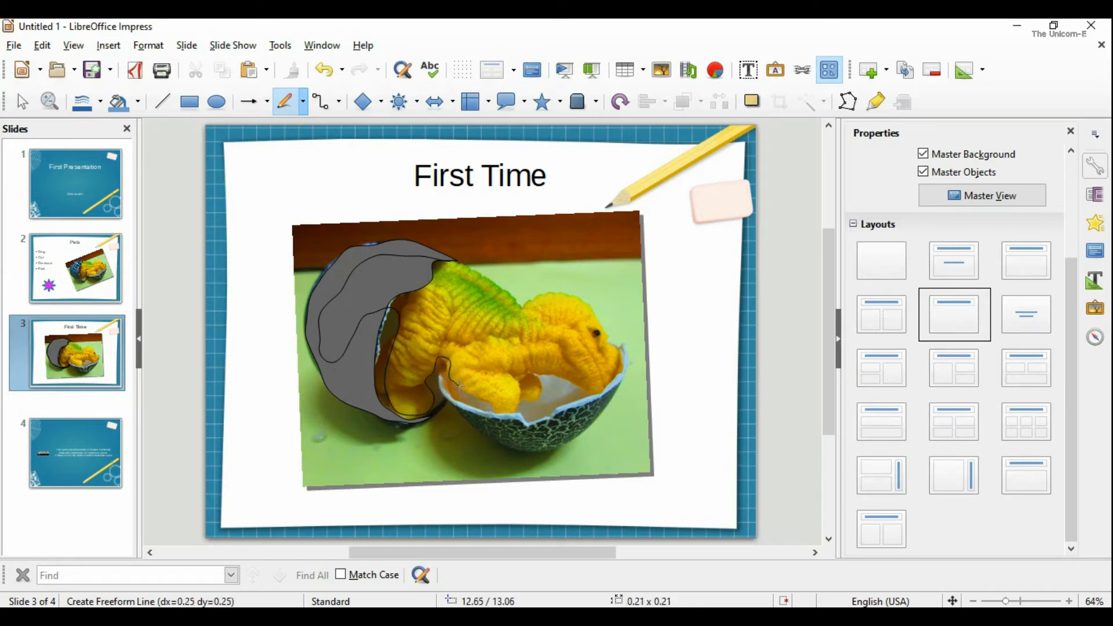
left_click_drag(524, 389, 529, 379)
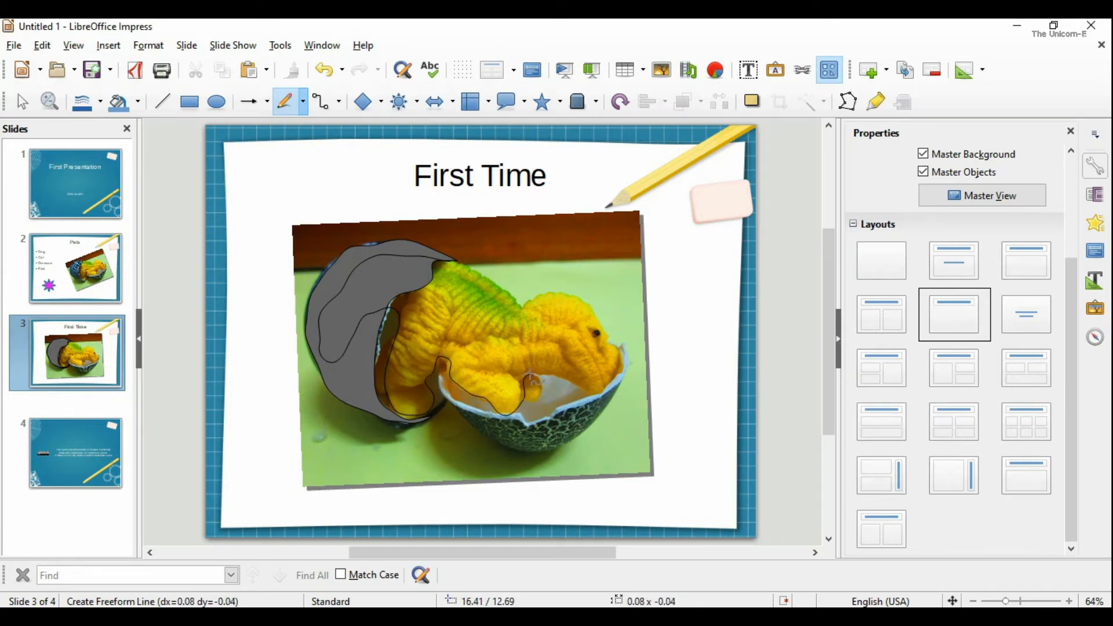
mouse_move(590, 399)
left_mouse_down()
mouse_move(613, 403)
mouse_move(631, 357)
mouse_move(601, 308)
mouse_move(523, 282)
mouse_move(511, 296)
mouse_move(447, 261)
left_mouse_up()
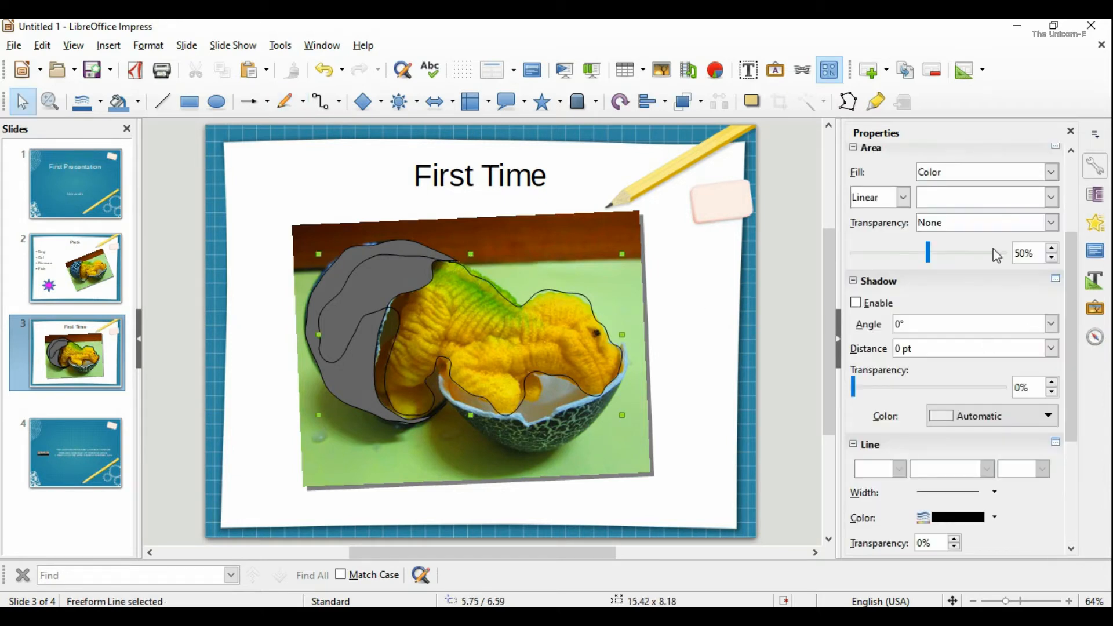
- Give the traced dinosaur body a solid yellow fill and deselect it
left_click(976, 174)
left_click(977, 204)
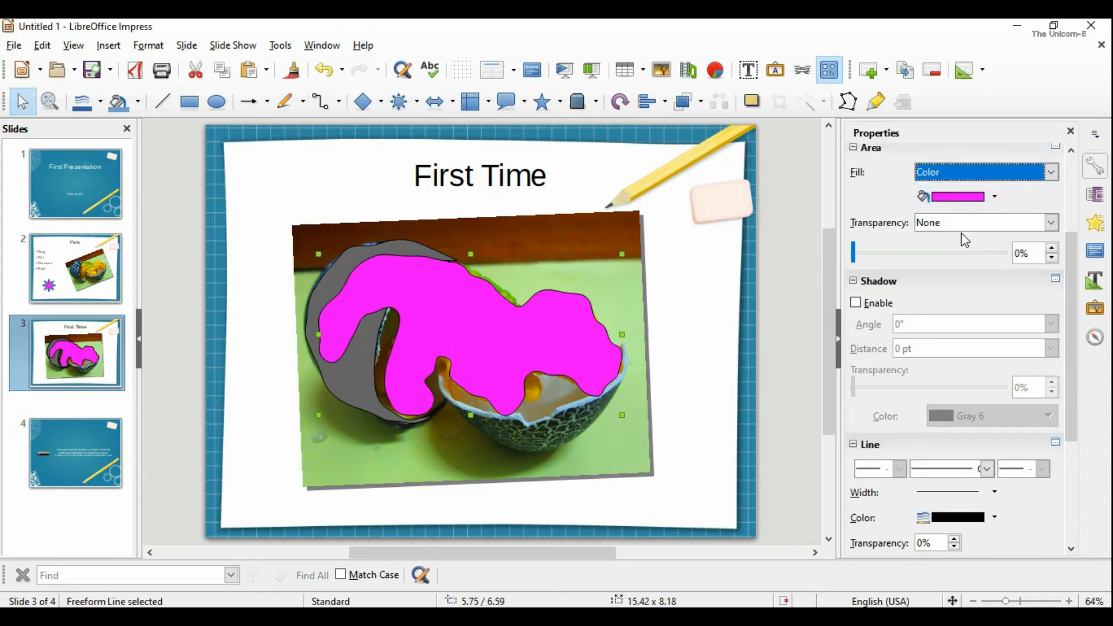
left_click(968, 197)
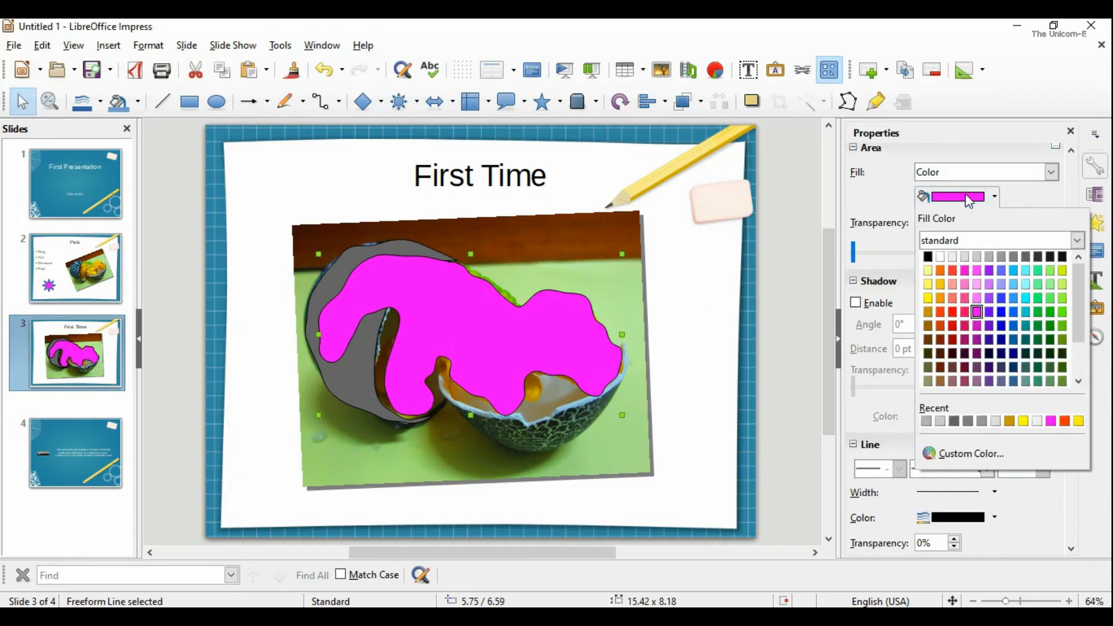
left_click(928, 298)
left_click(722, 326)
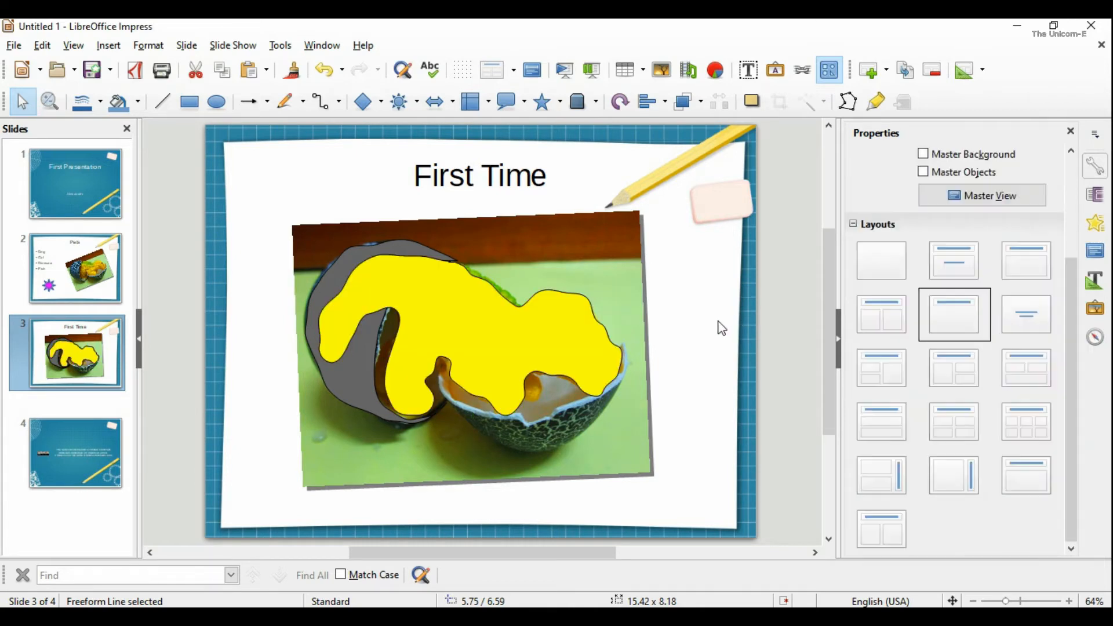
- Trace the dinosaur's far hind leg inside the large shell, about 2.06 × 3.88 cm, and fill it with solid golden orange
left_click(285, 102)
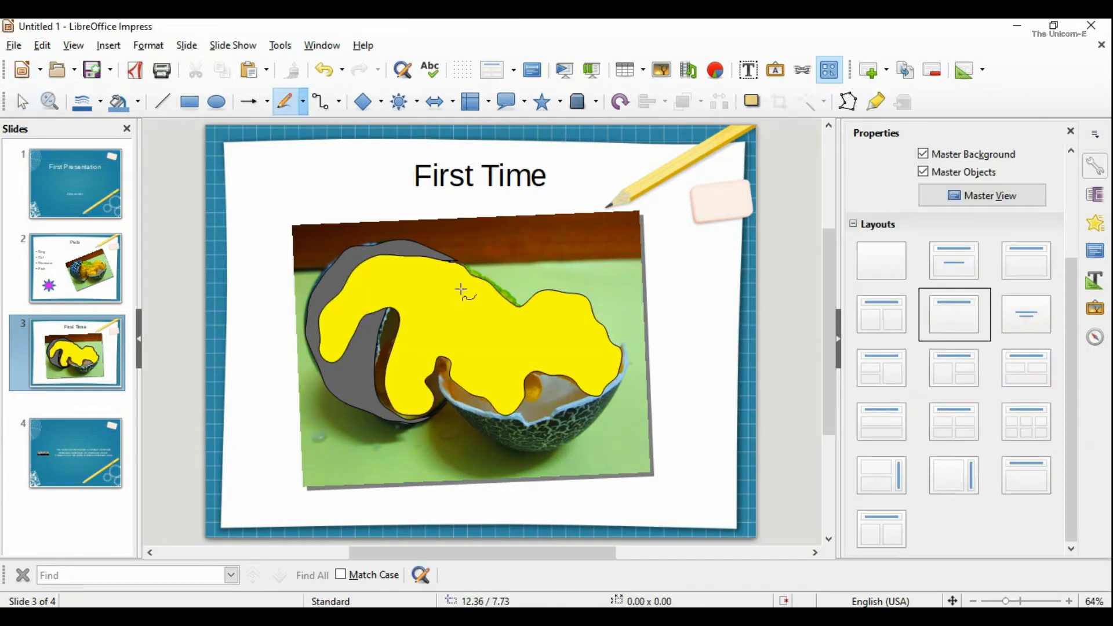
mouse_move(400, 321)
left_mouse_down()
mouse_move(373, 338)
mouse_move(384, 399)
mouse_move(403, 399)
mouse_move(405, 321)
left_mouse_up()
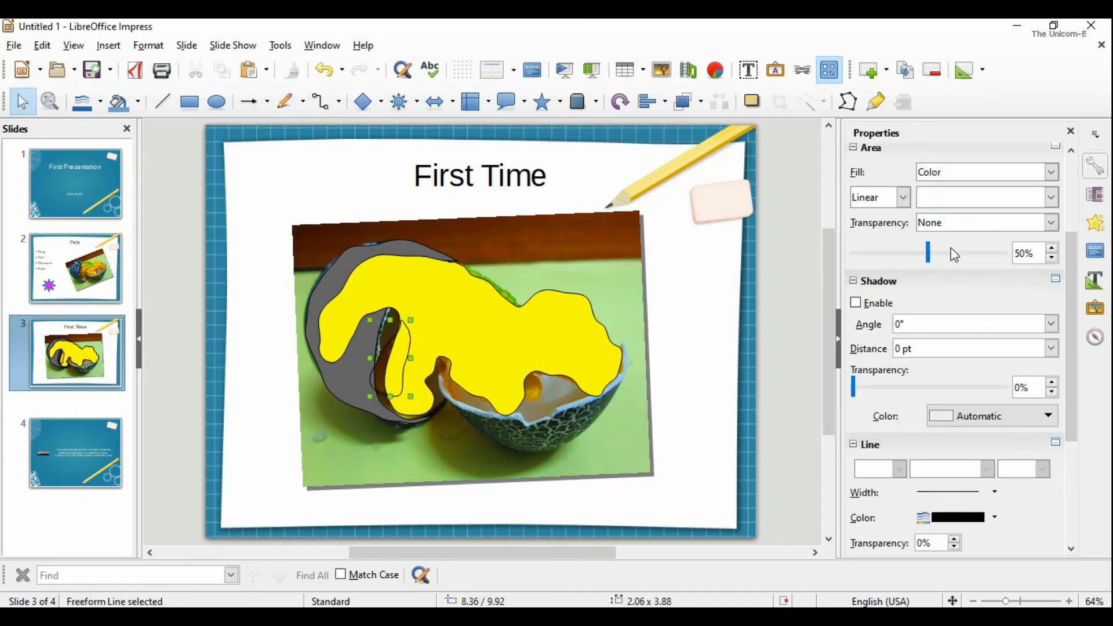
left_click(985, 172)
left_click(973, 202)
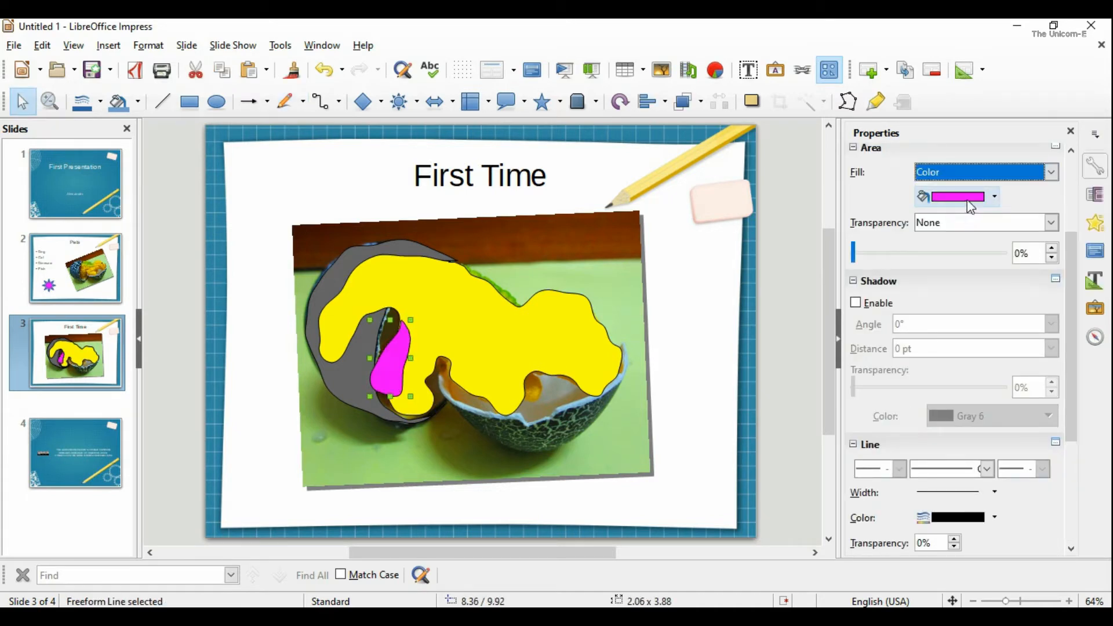
left_click(969, 203)
left_click(928, 314)
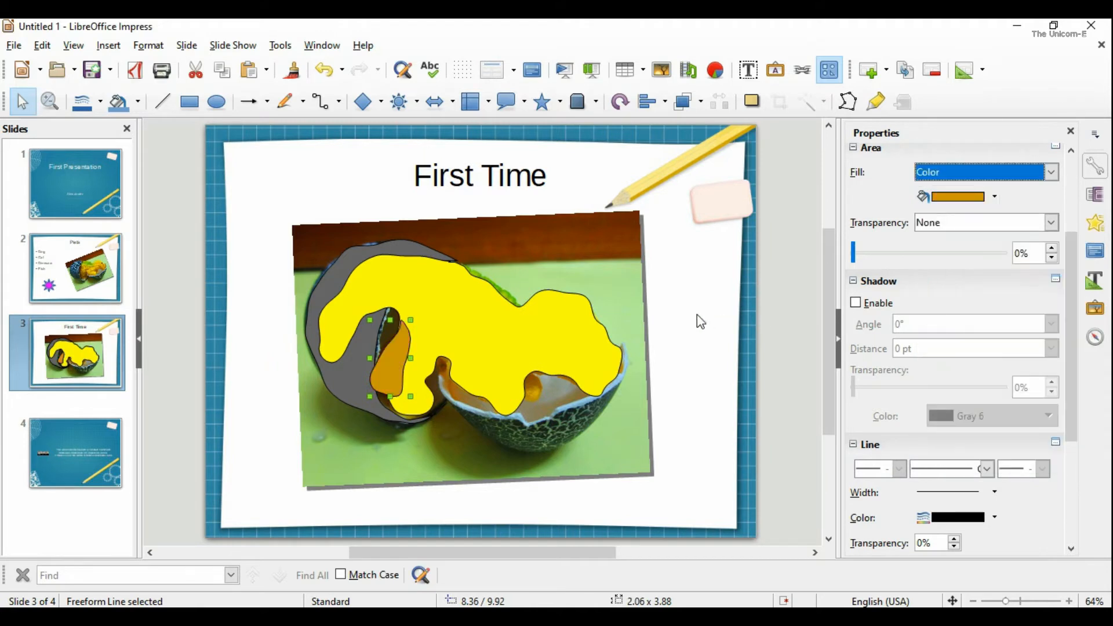
- Trace the small far front foot above the lower shell, about 1.23 × 1.80 cm, and fill it with solid golden orange
left_click(285, 102)
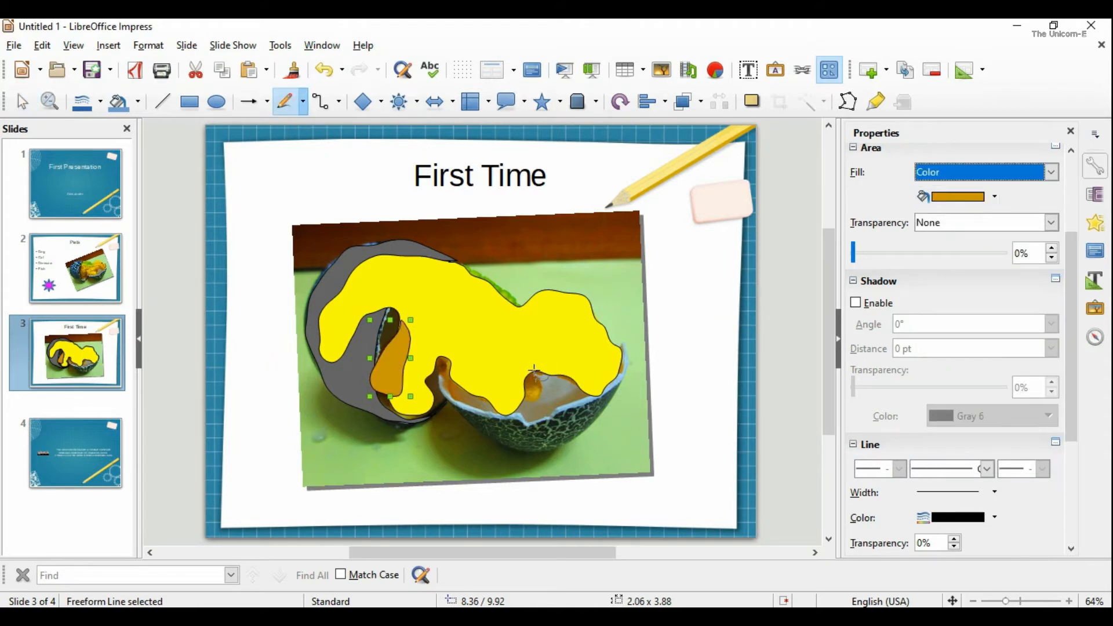
mouse_move(530, 368)
left_mouse_down()
mouse_move(543, 378)
mouse_move(533, 400)
mouse_move(521, 387)
mouse_move(530, 372)
left_mouse_up()
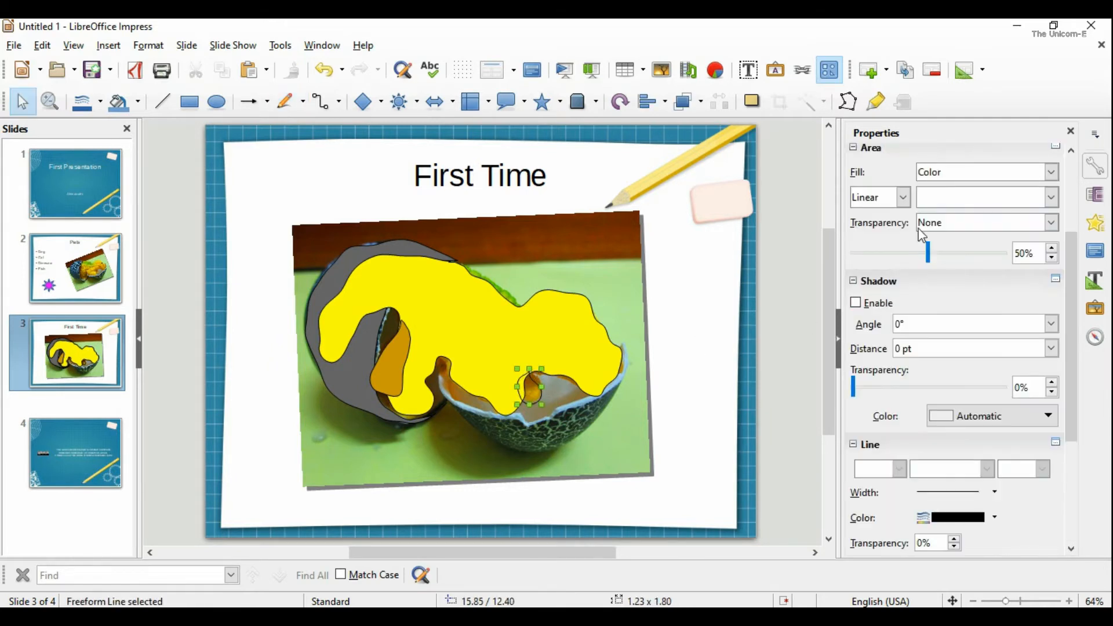
left_click(985, 172)
left_click(956, 199)
left_click(942, 172)
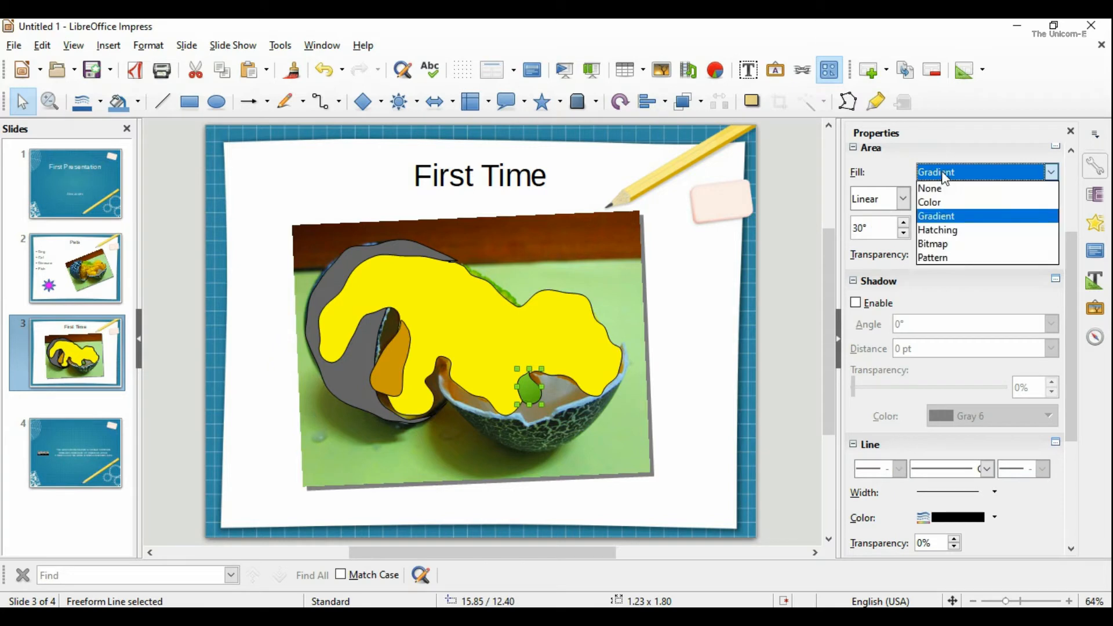
left_click(944, 186)
left_click(985, 173)
left_click(934, 201)
left_click(957, 196)
left_click(937, 324)
left_click(721, 328)
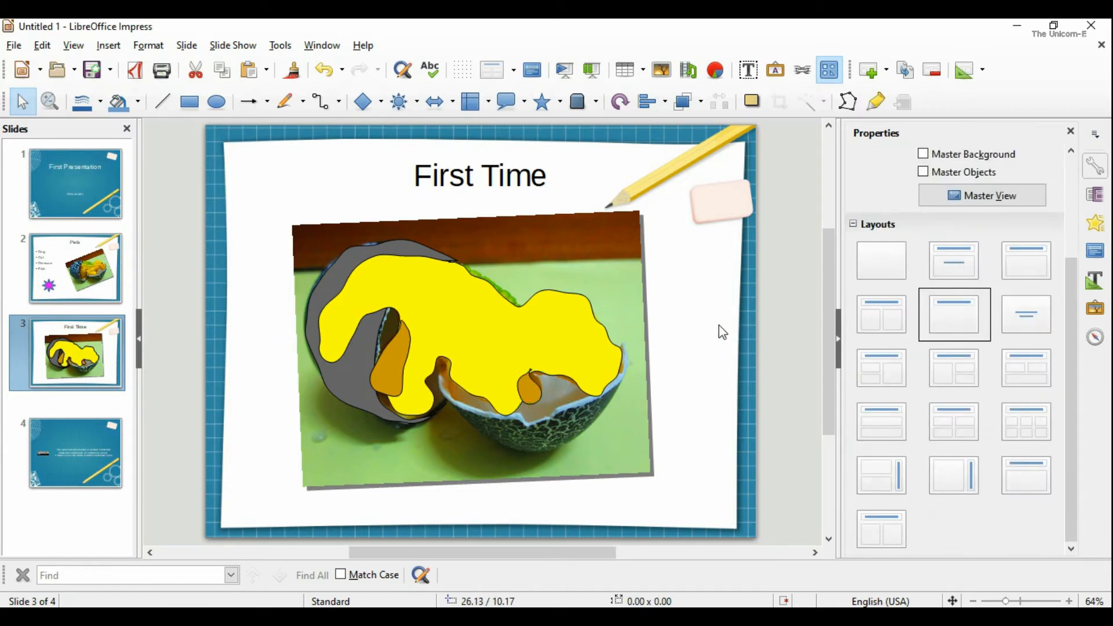
- Bring the yellow body shape forward so it overlaps both the orange hind leg and the orange front foot
right_click(494, 330)
mouse_move(559, 486)
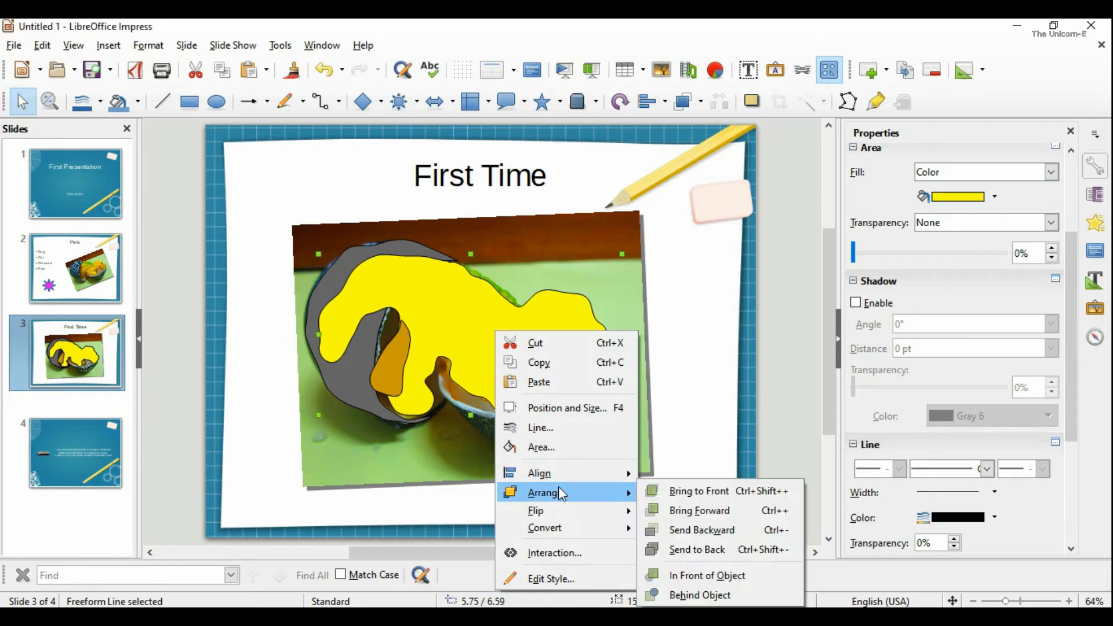
left_click(701, 517)
left_click(556, 319)
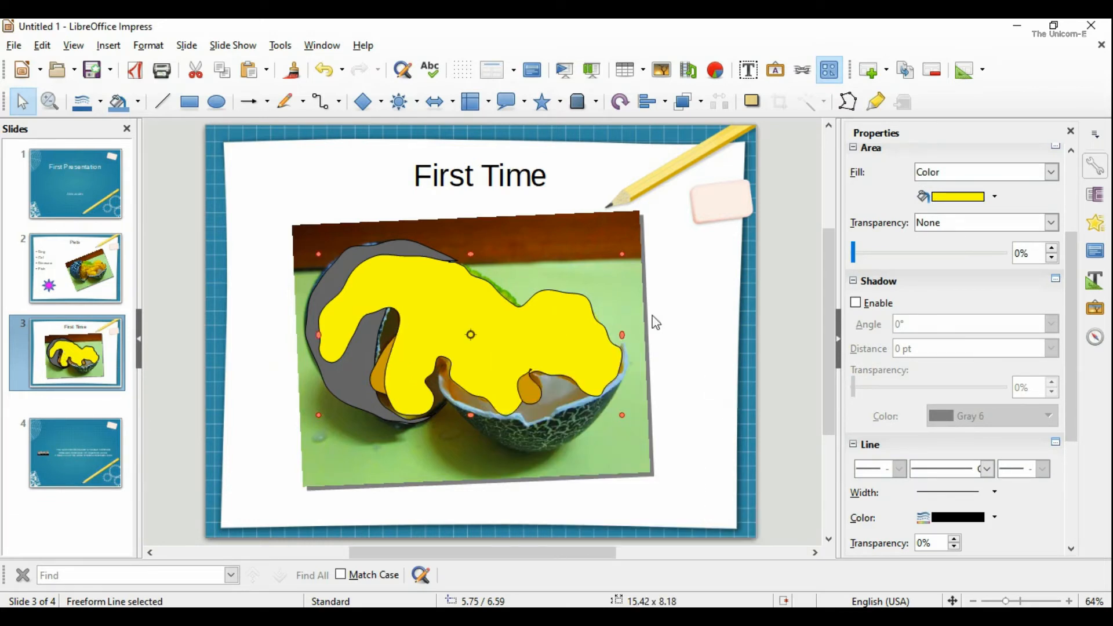
left_click(496, 386)
right_click(496, 387)
mouse_move(548, 288)
left_click(674, 294)
- Set the body's fill to None and trace the shaded crease above the near front leg, about 3.75 × 2.01 cm
left_click(970, 178)
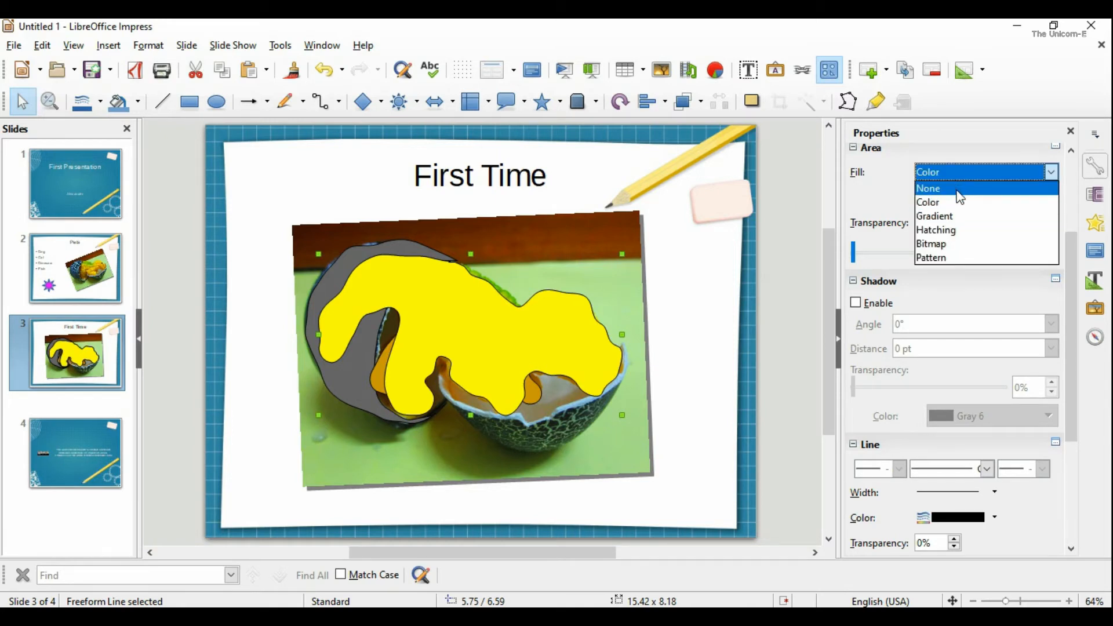
left_click(961, 189)
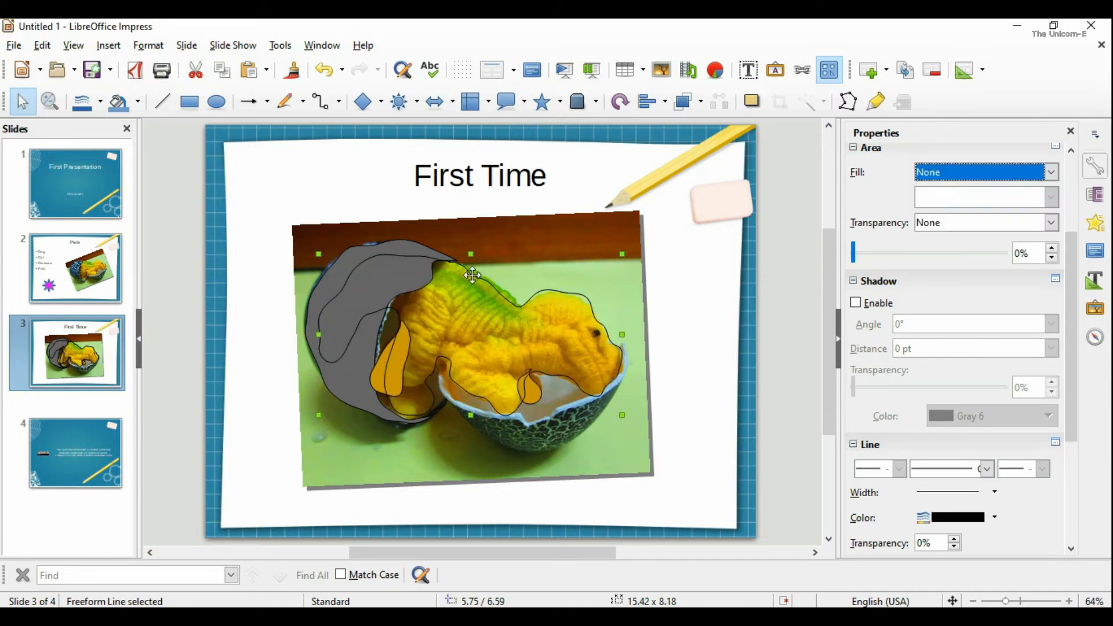
left_click(288, 102)
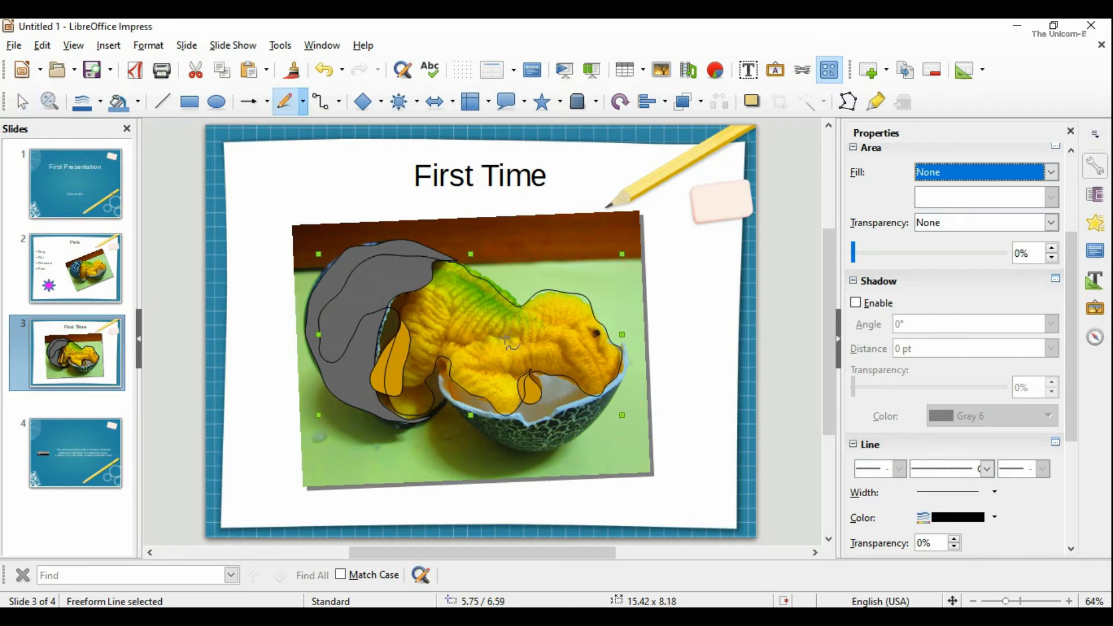
mouse_move(519, 343)
left_mouse_down()
mouse_move(490, 340)
mouse_move(454, 363)
mouse_move(447, 339)
mouse_move(458, 321)
mouse_move(516, 337)
left_mouse_up()
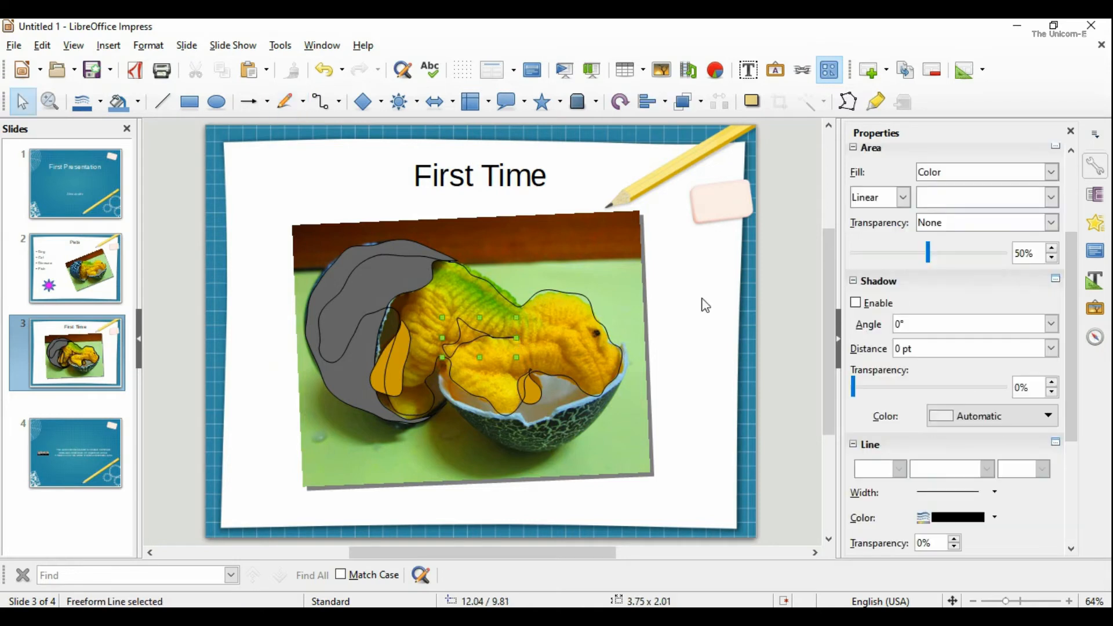
- Give the traced crease above the front leg a solid brown fill and deselect it
left_click(980, 172)
left_click(962, 203)
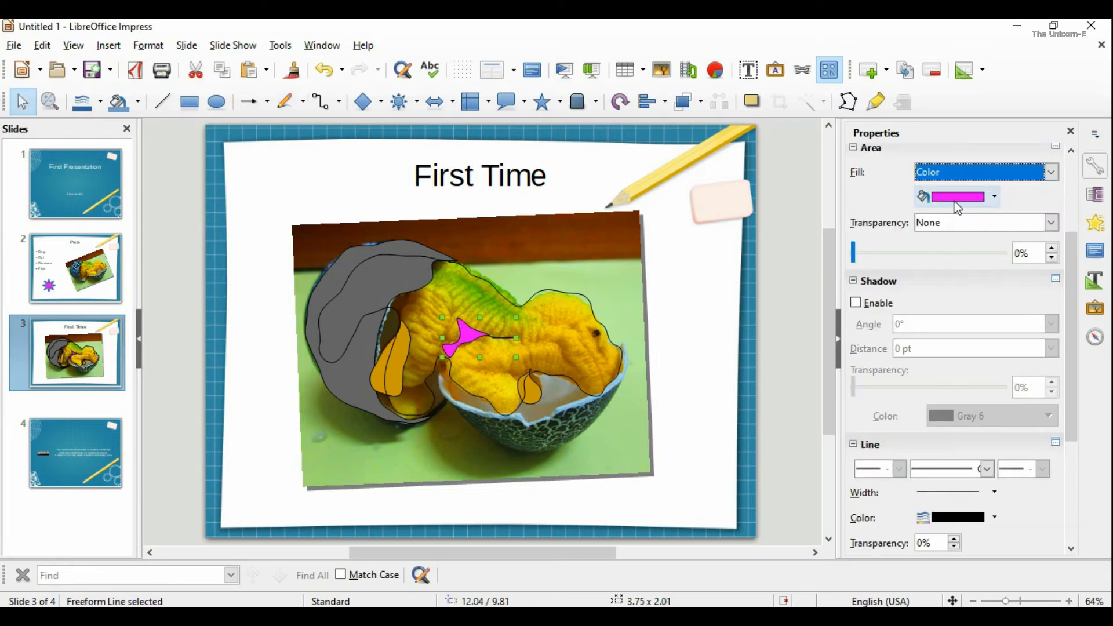
left_click(966, 196)
left_click(933, 330)
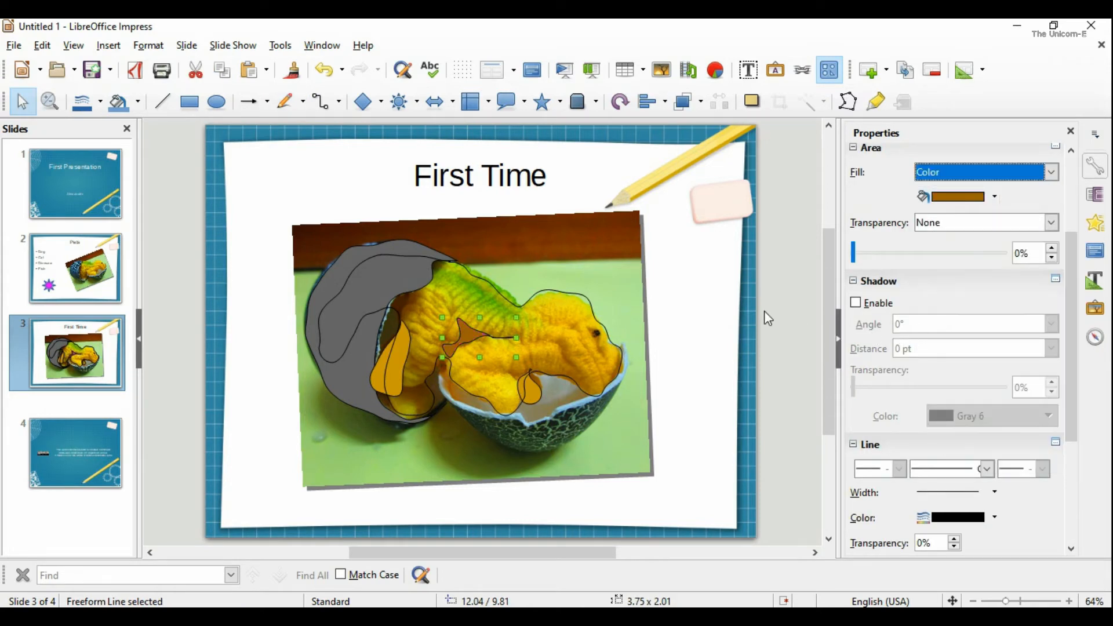
left_click(733, 298)
- Trace the crease on the near front leg, about 2.62 × 1.01 cm, fill it with solid brown, and deselect it
left_click(294, 105)
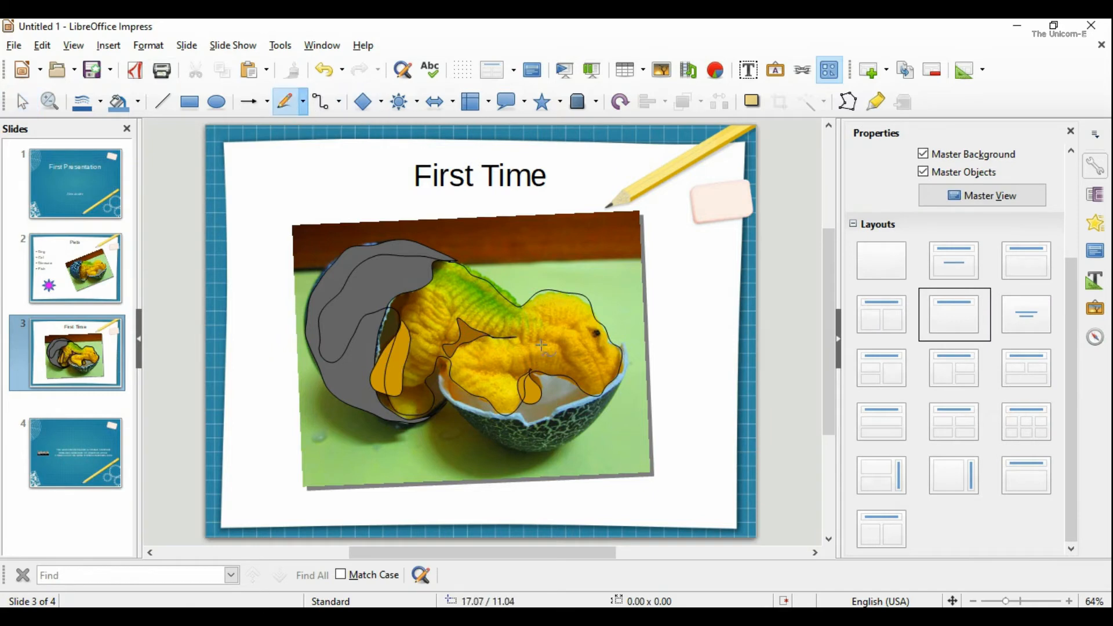
mouse_move(529, 374)
left_mouse_down()
mouse_move(481, 365)
mouse_move(533, 378)
left_mouse_up()
left_click(986, 173)
left_click(963, 183)
left_click(952, 200)
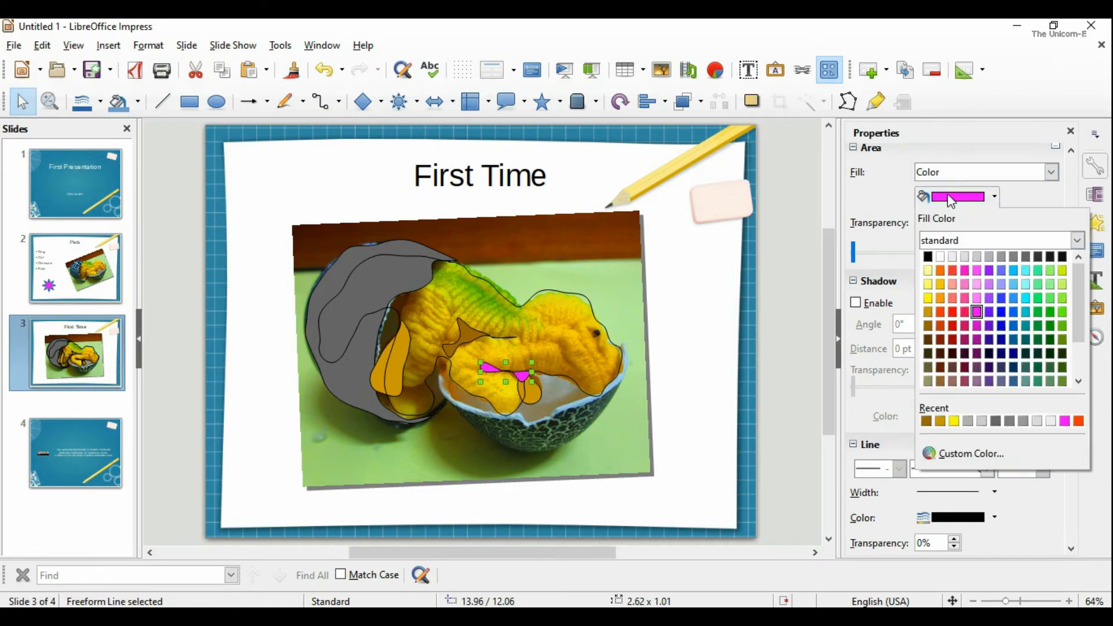
left_click(927, 328)
left_click(400, 120)
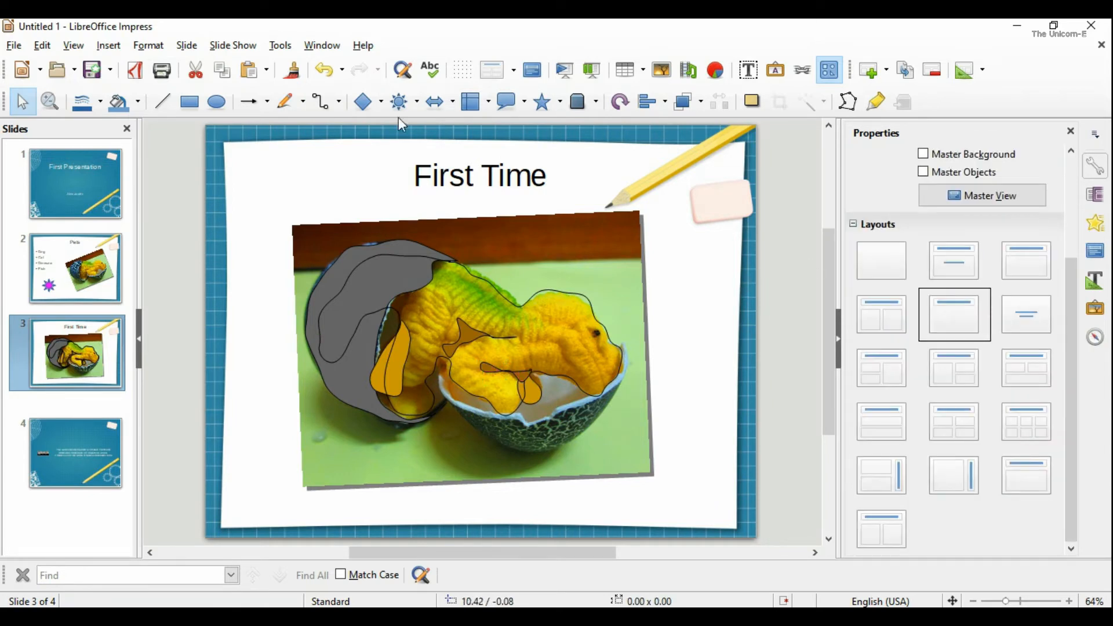
- Trace the dinosaur's eye with a freeform line, give it a solid dark fill, and deselect it
left_click(284, 102)
mouse_move(588, 329)
left_mouse_down()
mouse_move(612, 337)
mouse_move(589, 330)
left_mouse_up()
left_click(980, 172)
left_click(958, 203)
left_click(994, 196)
left_click(968, 256)
key("Escape")
- Trace the dinosaur's mouth as a freeform line about 2.10 × 2.71 cm and deselect it
left_click(287, 102)
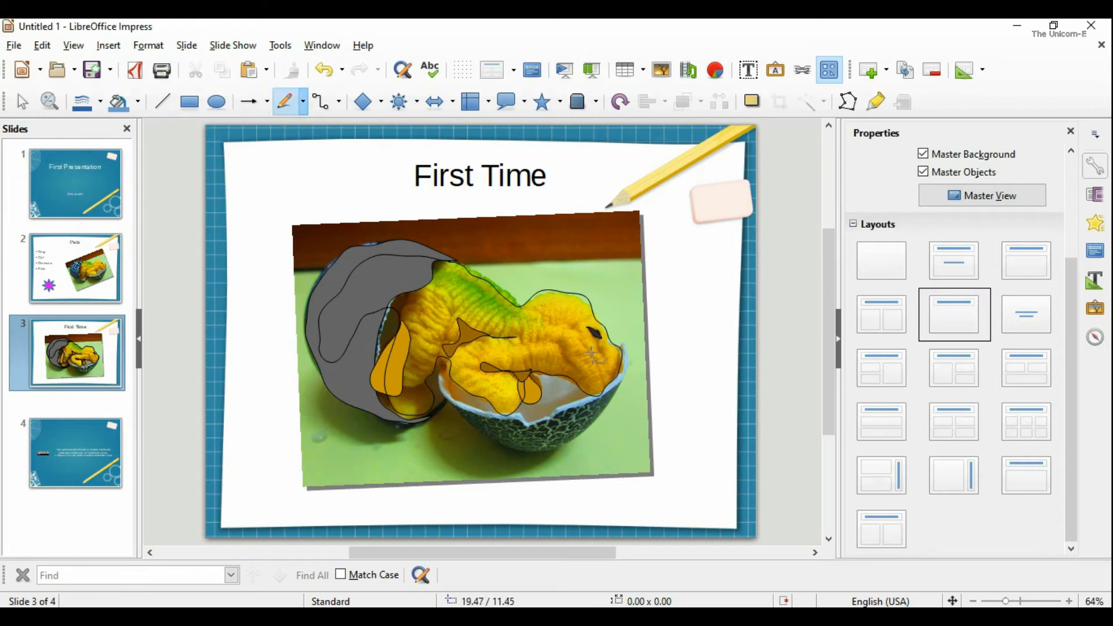
left_click_drag(605, 385, 565, 331)
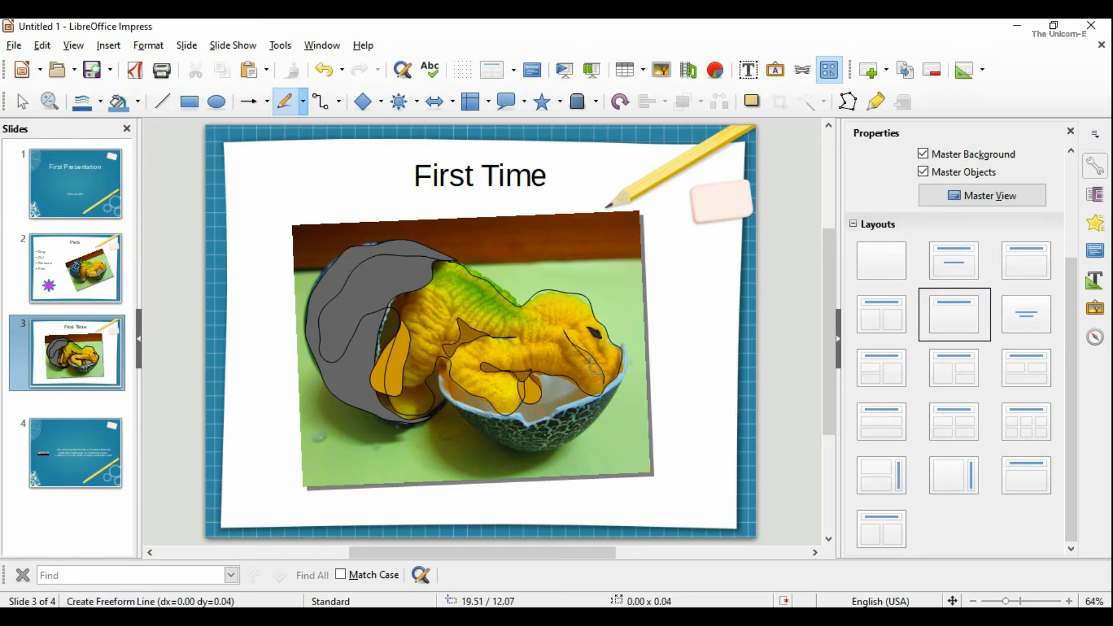
left_click_drag(602, 374, 604, 381)
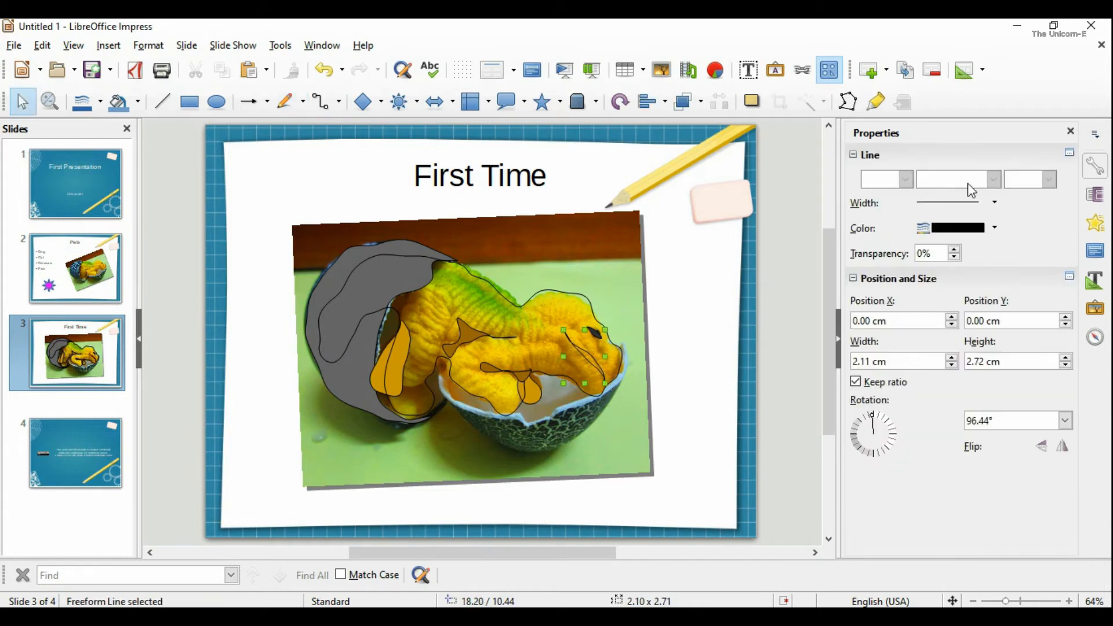
left_click(742, 258)
left_click(630, 344)
left_click(742, 347)
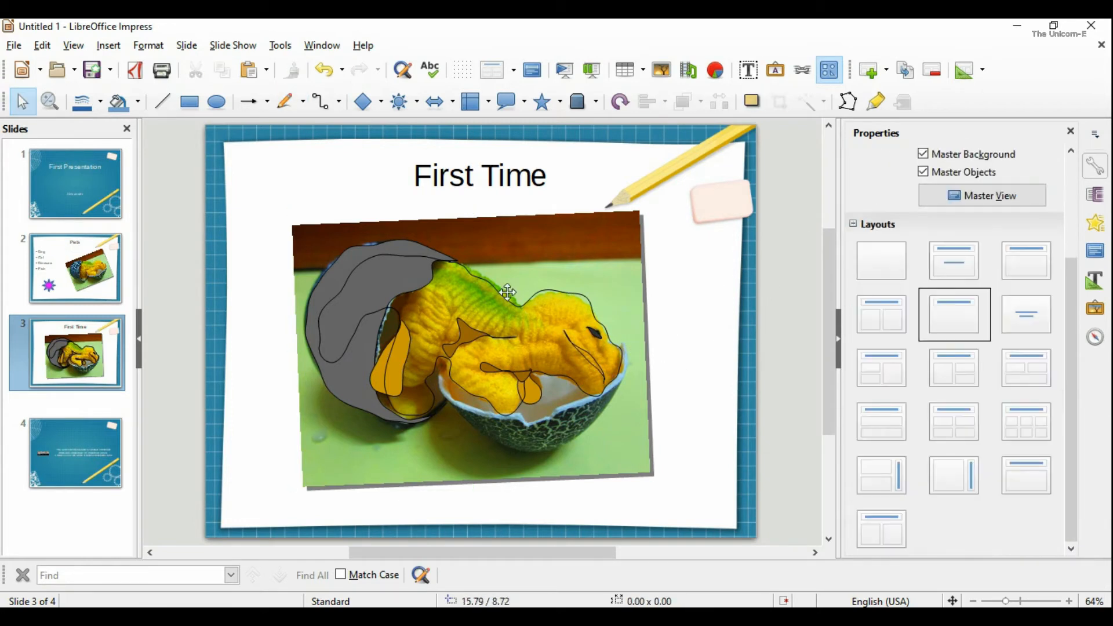
- Give the dinosaur's body outline a solid yellow color fill and deselect it
left_click(580, 295)
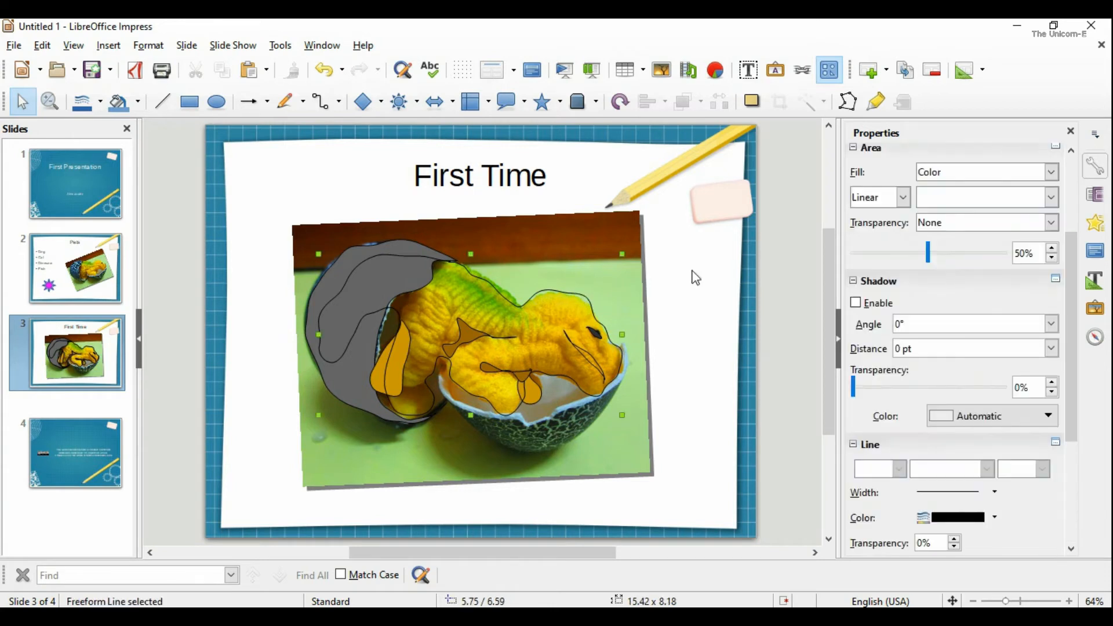
left_click(986, 172)
left_click(984, 203)
left_click(714, 354)
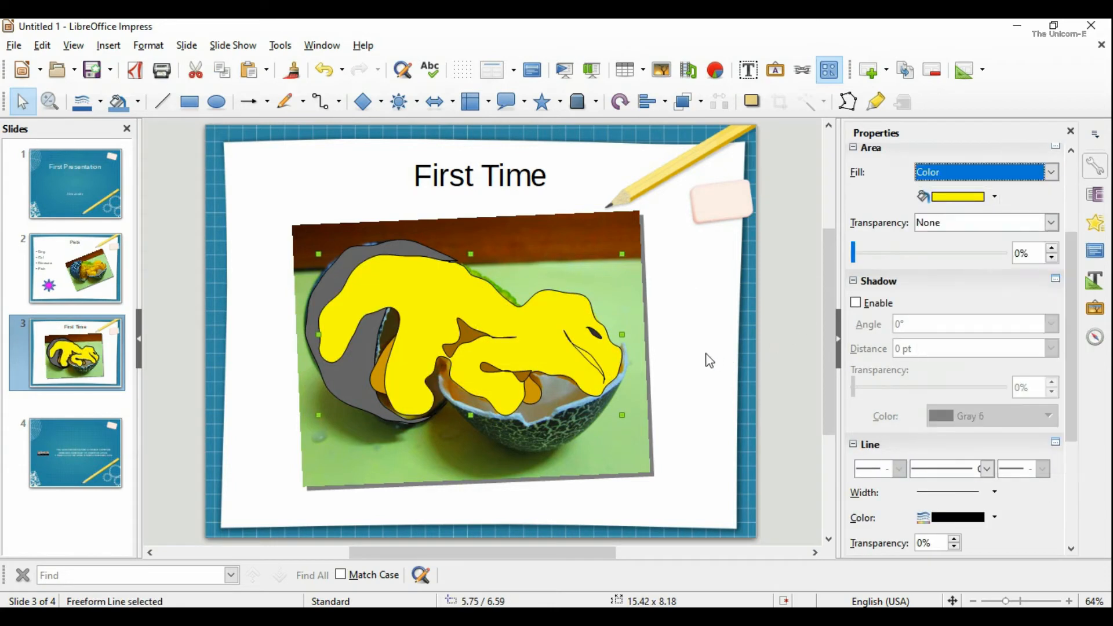
left_click(385, 191)
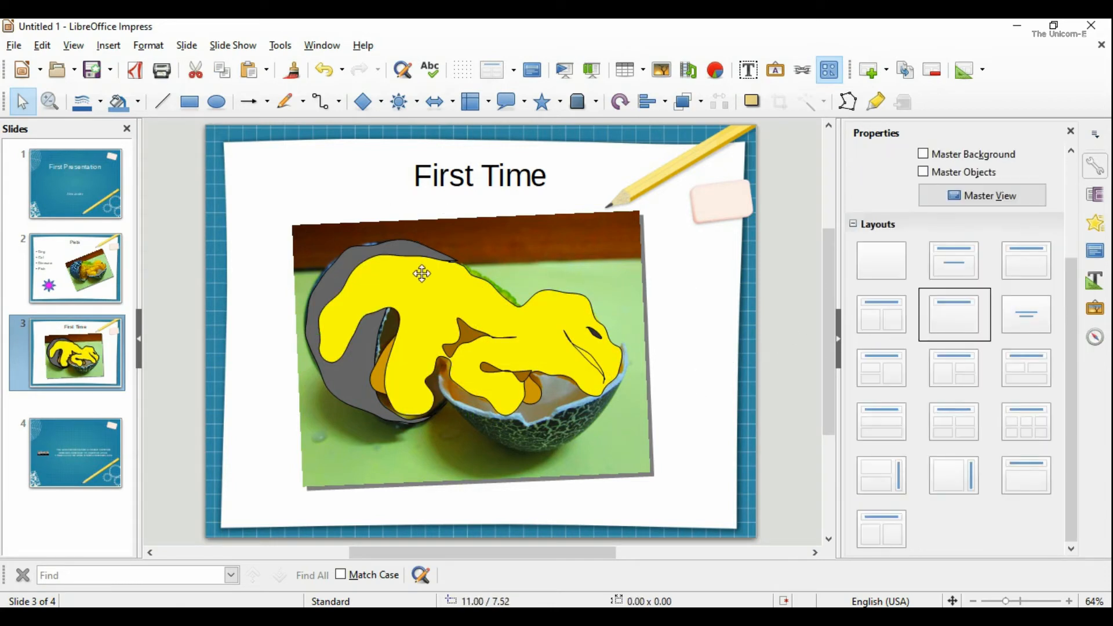
left_click(413, 303)
left_click(402, 359, "shift")
key("Escape")
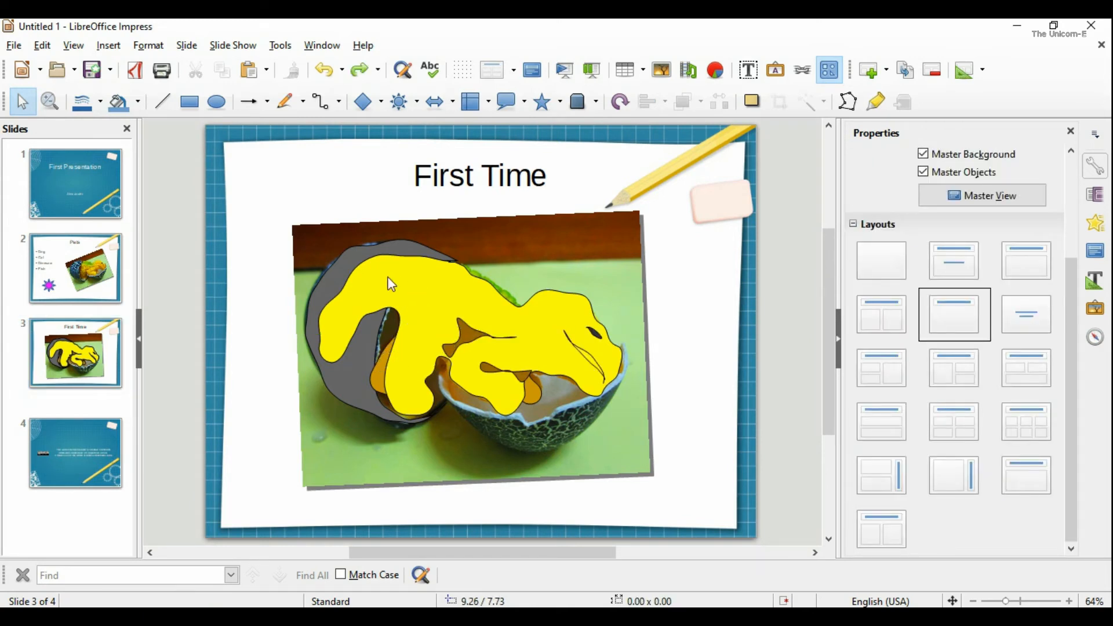
- Group the yellow body with its leg, crease, mouth and eye shapes into one object
left_click(388, 277)
left_click(381, 367, "shift")
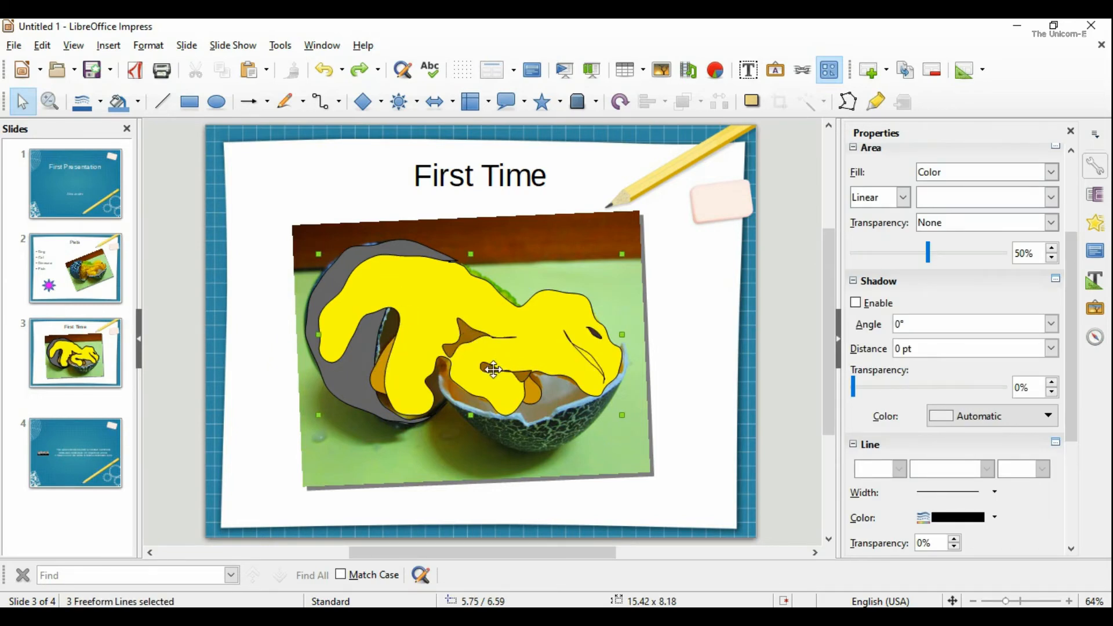
left_click(581, 360, "shift")
right_click(596, 333)
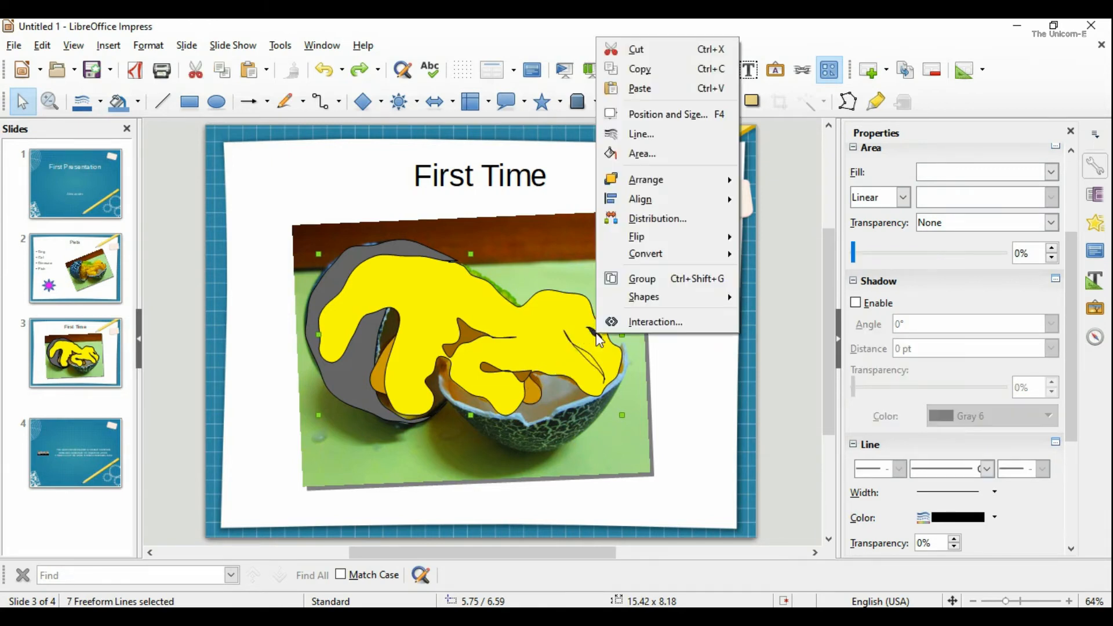
left_click(621, 280)
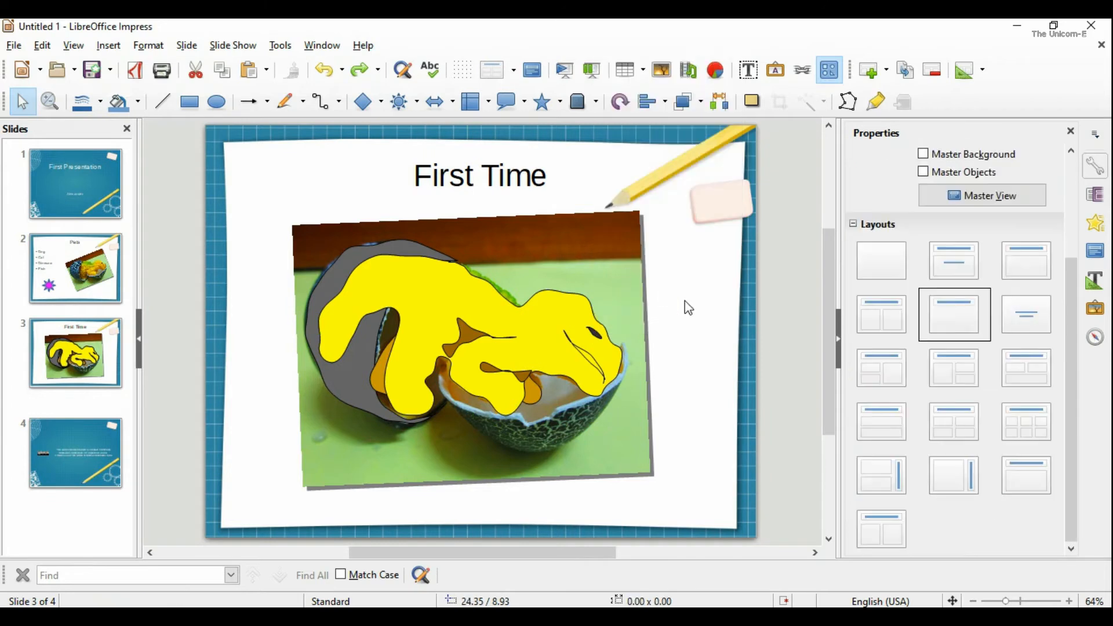
- Reposition the grouped dinosaur to about 5.88 / 6.82 cm and deselect it
mouse_move(528, 339)
left_mouse_down()
mouse_move(590, 296)
mouse_move(540, 329)
left_mouse_up()
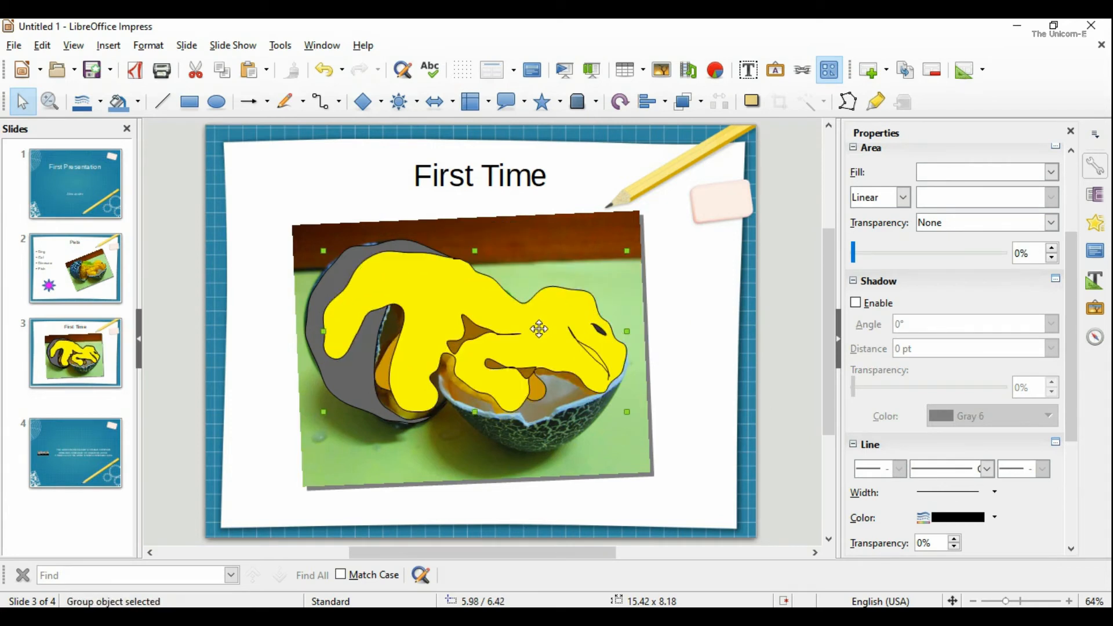
left_click(666, 326)
left_click(525, 331)
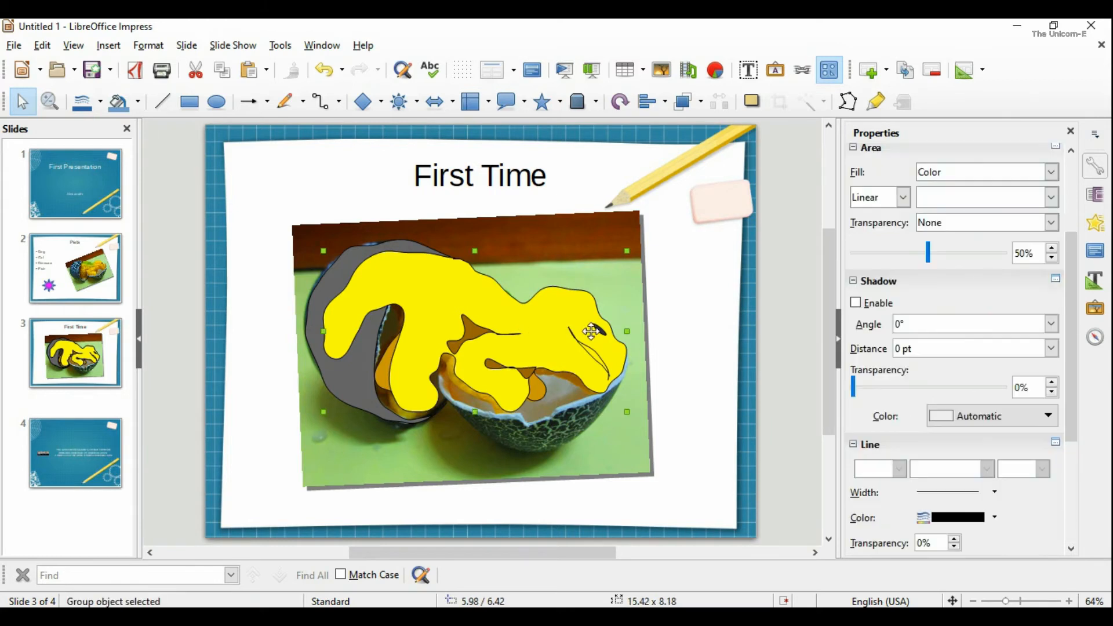
key("Down")
key("Down")
key("Down")
key("Down")
key("Left")
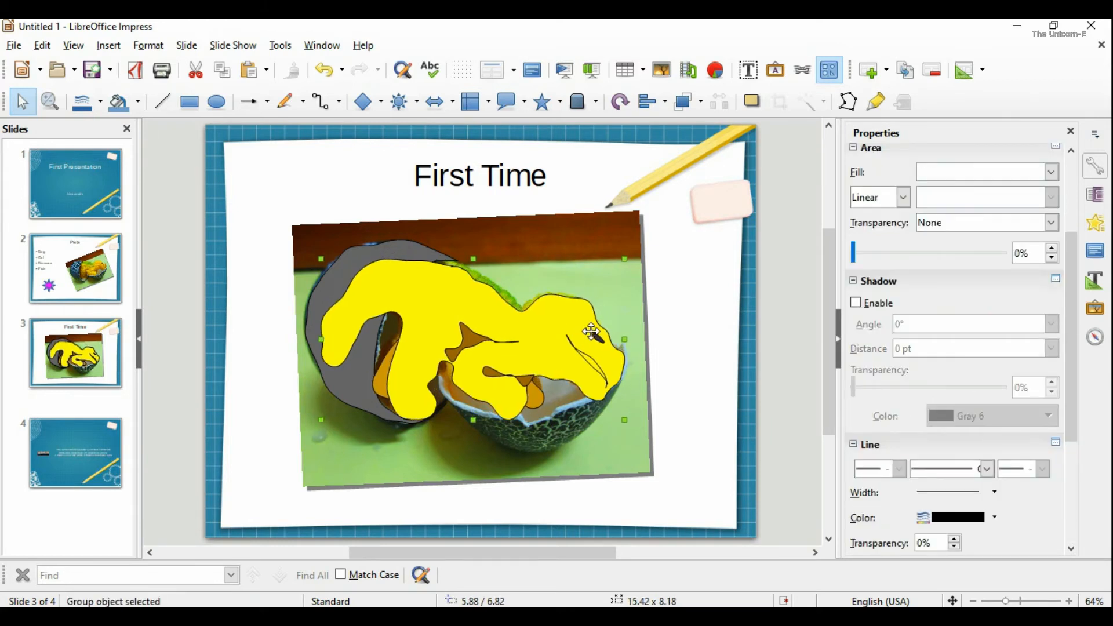
left_click(741, 328)
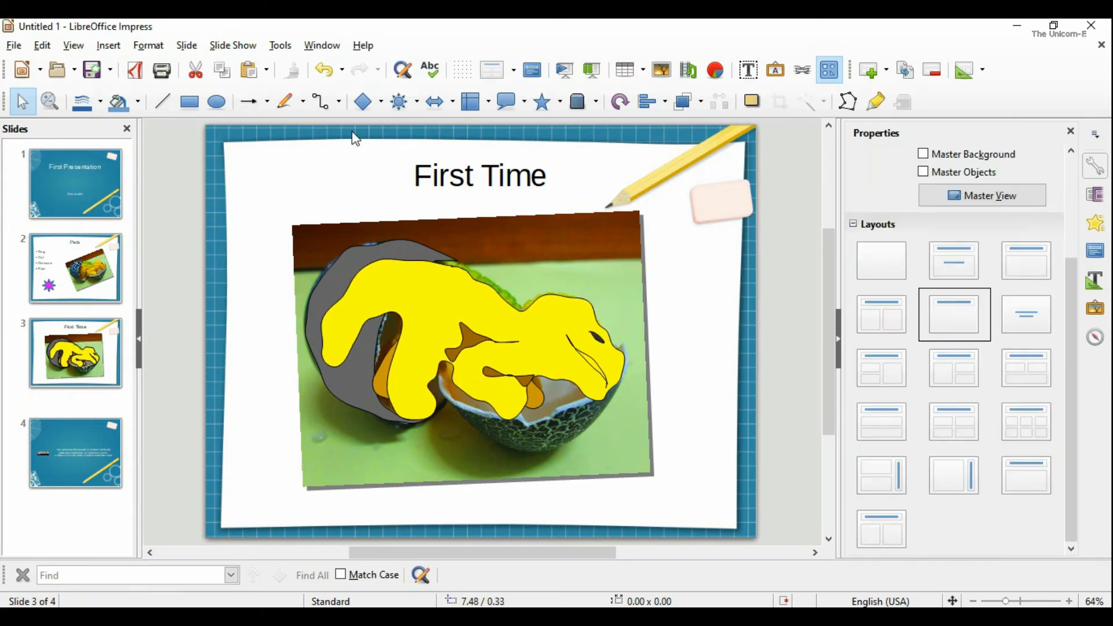
- Trace the outside of the front eggshell half, about 9.63 × 5.03 cm, fill it with solid dark gray, and deselect it
left_click(287, 101)
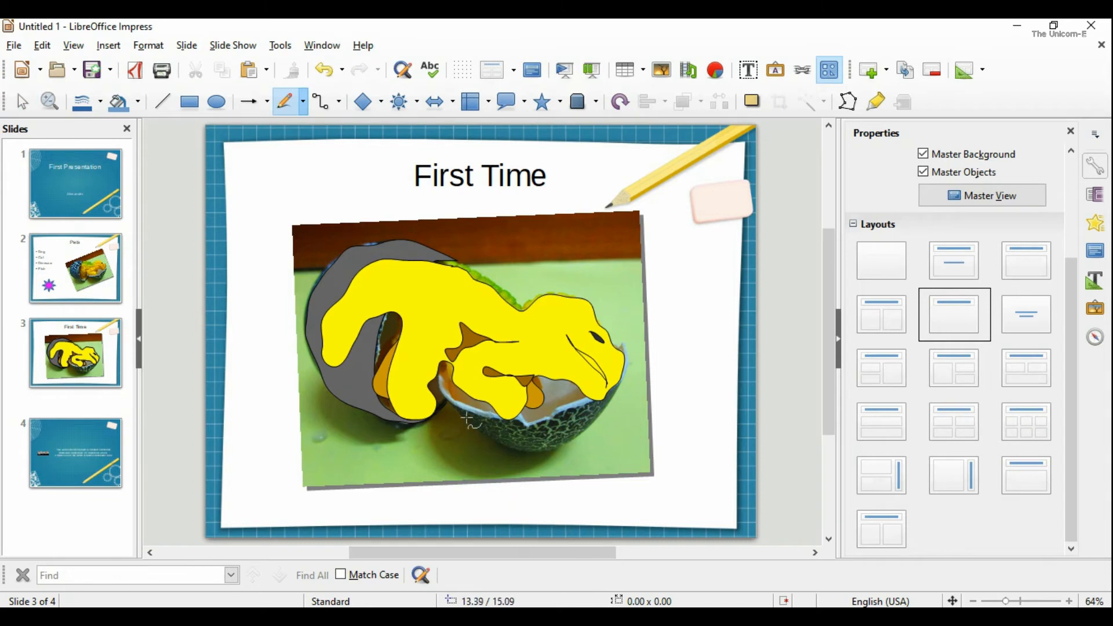
mouse_move(442, 369)
left_mouse_down()
mouse_move(513, 445)
mouse_move(568, 444)
mouse_move(628, 348)
mouse_move(559, 412)
mouse_move(502, 413)
mouse_move(436, 365)
left_mouse_up()
left_click(985, 173)
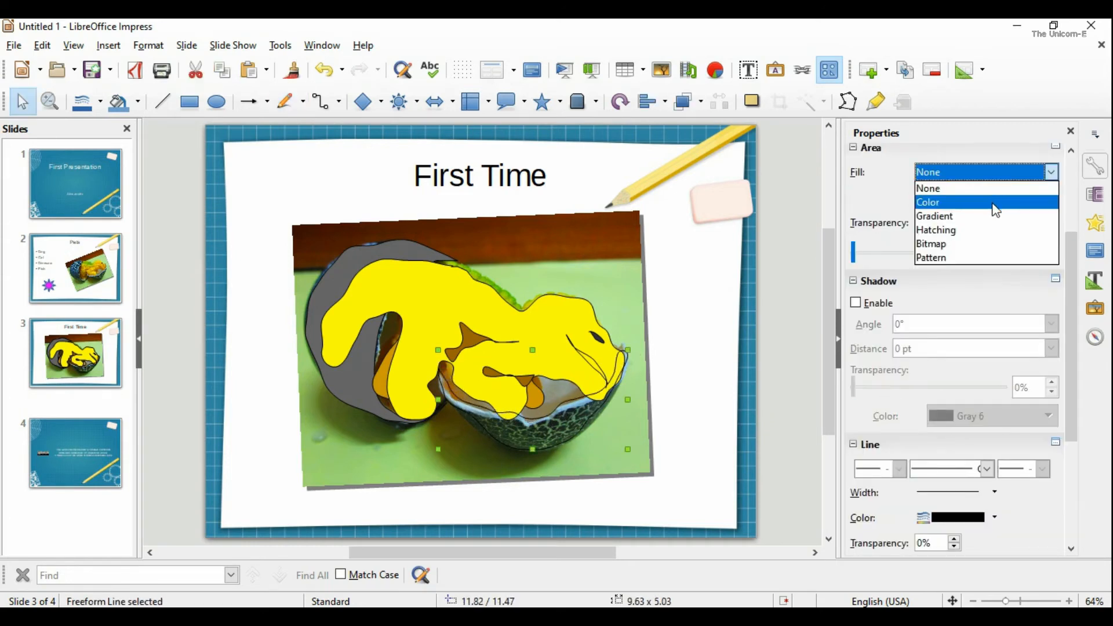
left_click(996, 203)
left_click(998, 192)
left_click(1029, 258)
left_click(671, 294)
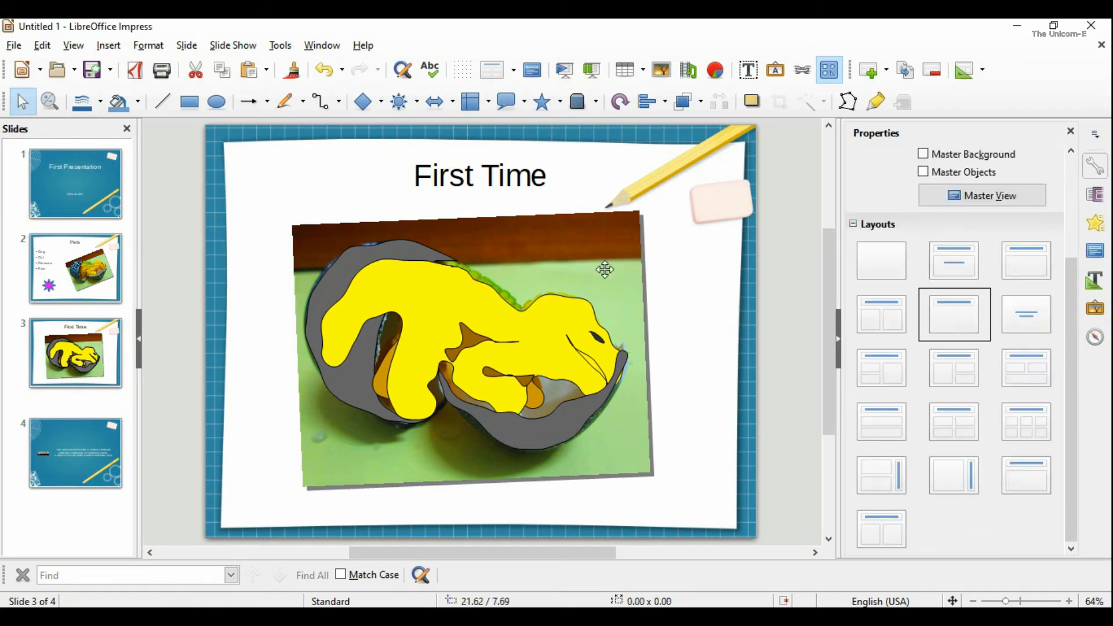
- Trace the inside of the front eggshell half, about 9.22 × 4.80 cm, fill it with Gray 4, and deselect it
left_click(286, 102)
mouse_move(445, 361)
left_mouse_down()
mouse_move(526, 340)
mouse_move(607, 339)
mouse_move(626, 360)
mouse_move(571, 404)
mouse_move(514, 413)
mouse_move(461, 394)
mouse_move(446, 374)
left_mouse_up()
left_click(984, 172)
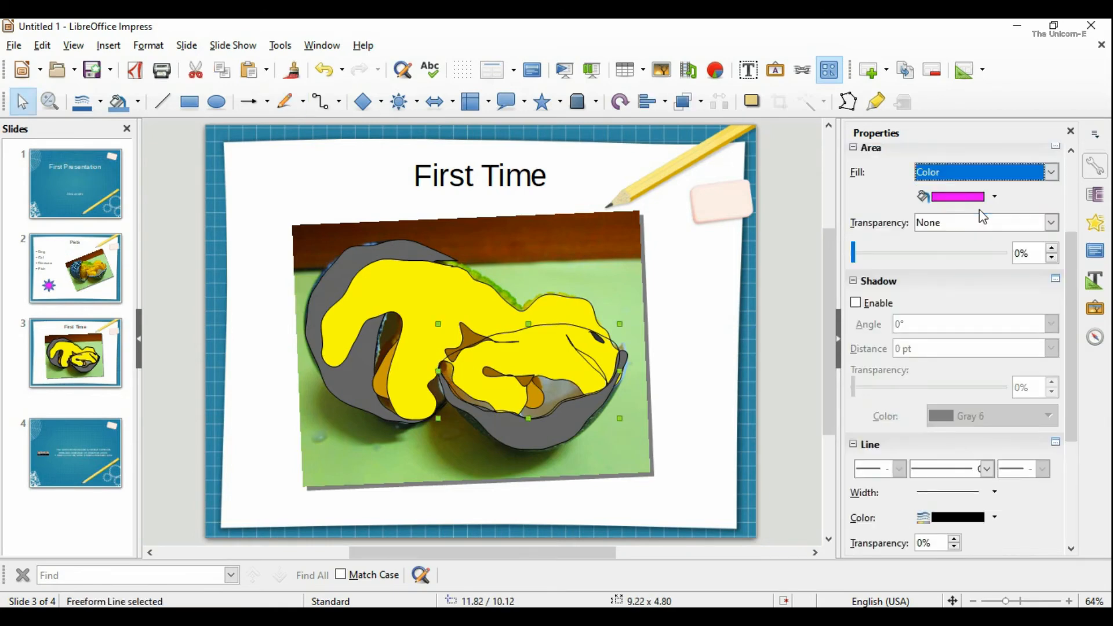
left_click(984, 202)
left_click(995, 196)
left_click(1012, 256)
left_click(995, 195)
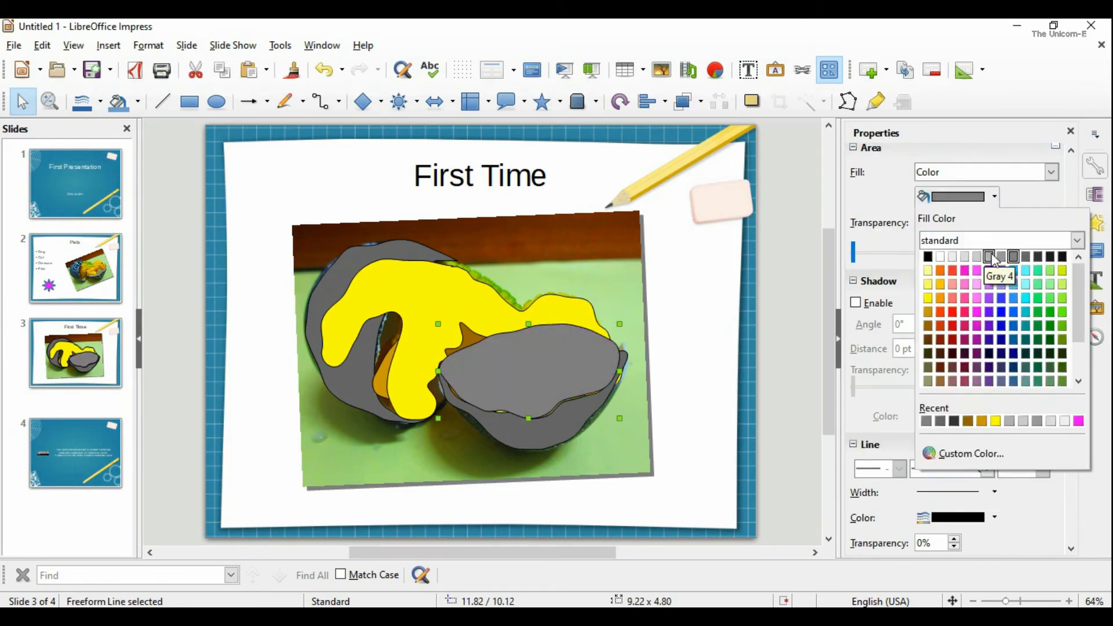
left_click(992, 258)
left_click(720, 306)
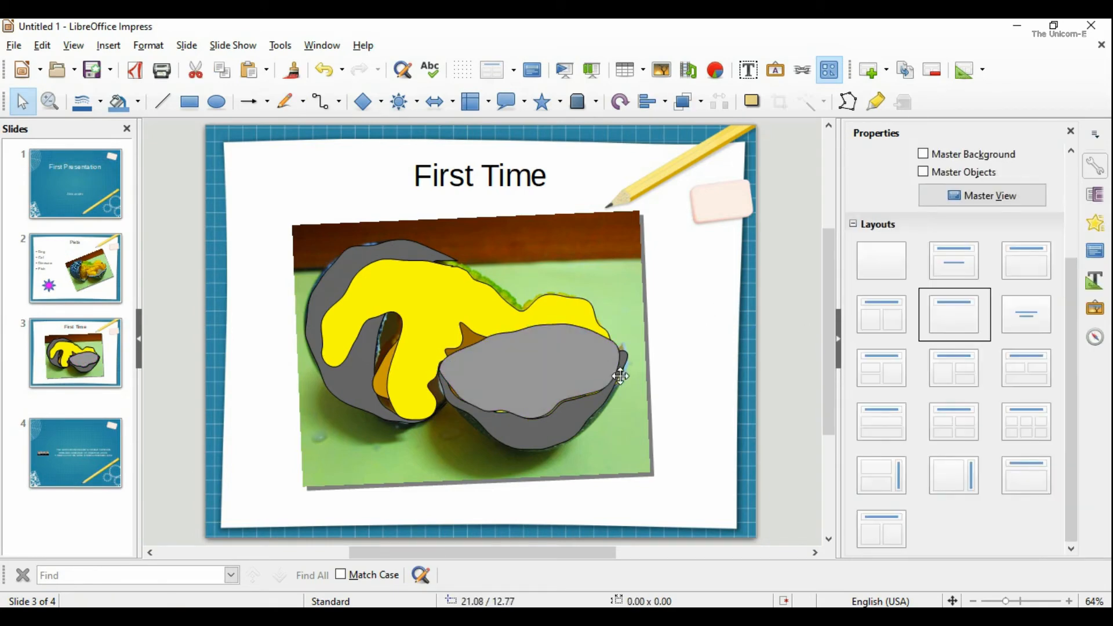
- Delete the dinosaur photo behind the traced shapes
left_click(582, 250)
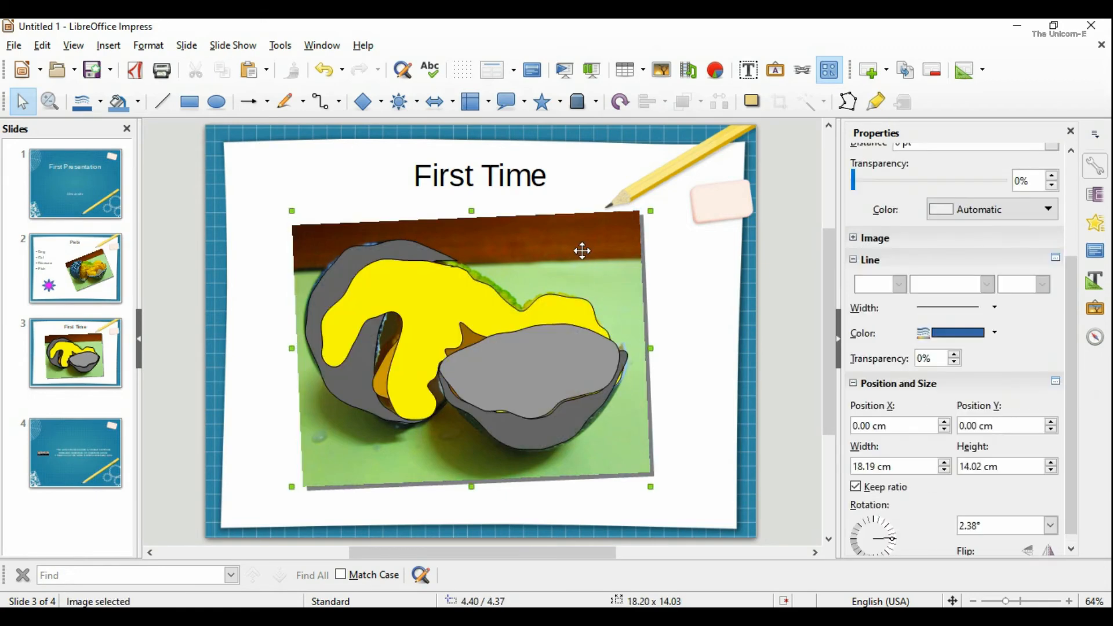
key("Delete")
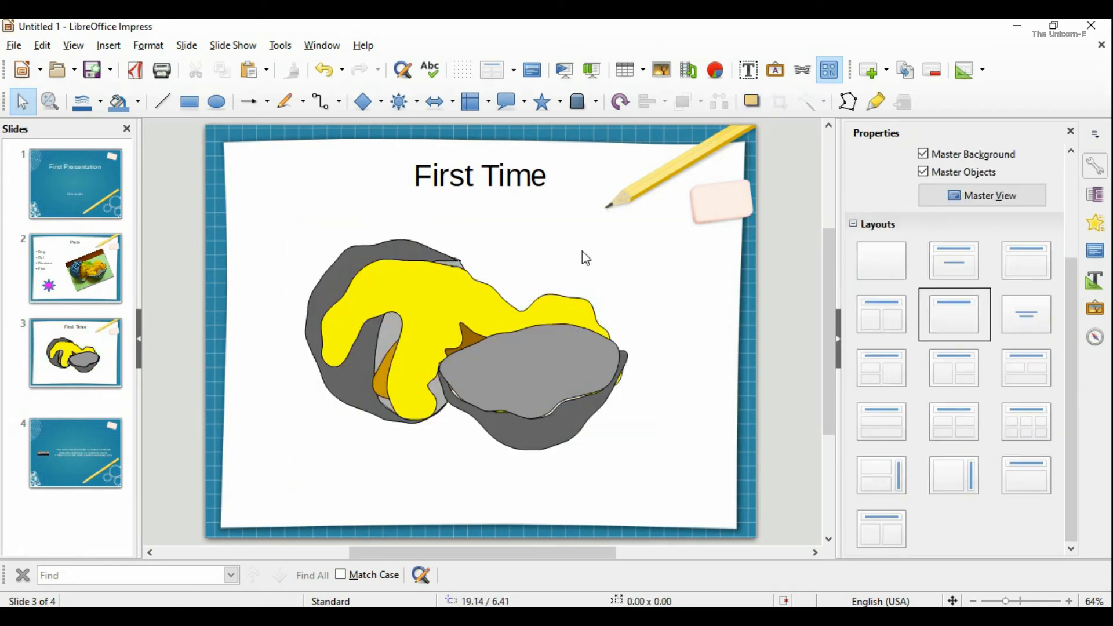
- Send the lighter gray inside of the front eggshell half to the back and deselect it
left_click(586, 360)
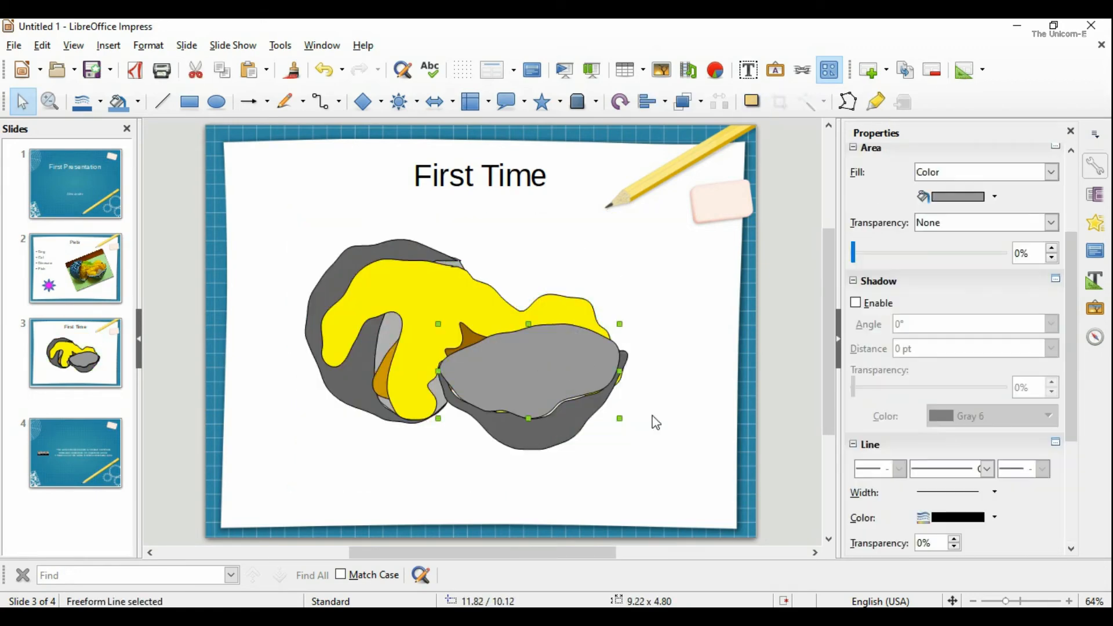
right_click(542, 369)
mouse_move(662, 275)
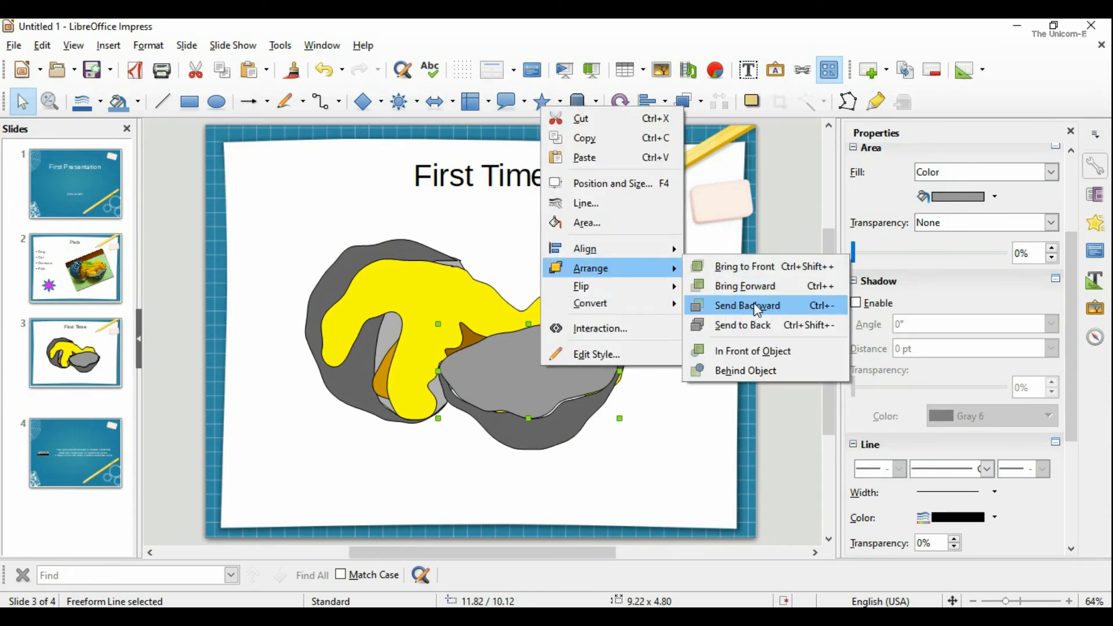
left_click(756, 325)
left_click(705, 324)
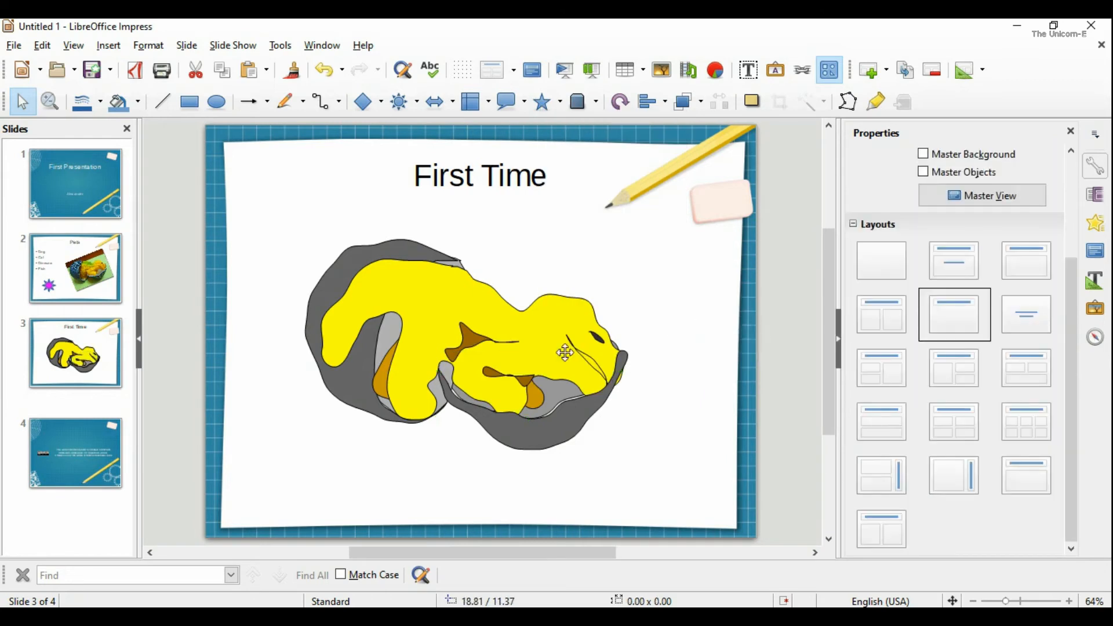
- Bring the dark gray outside of the rear eggshell half to the front and deselect it
left_click(417, 248)
right_click(417, 248)
mouse_move(520, 416)
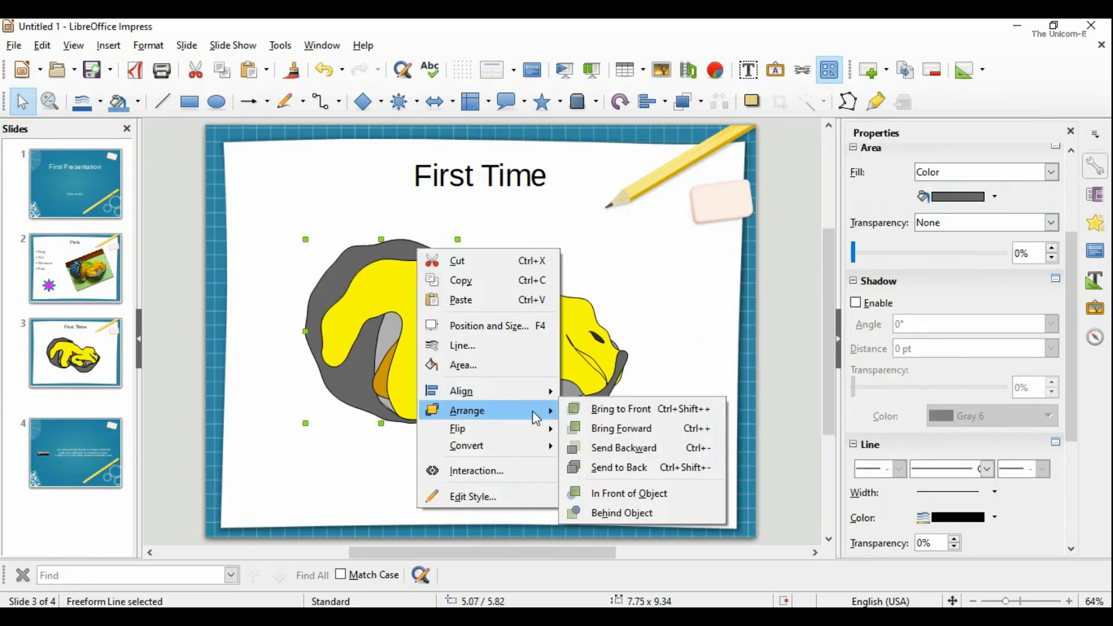
left_click(609, 413)
left_click(631, 281)
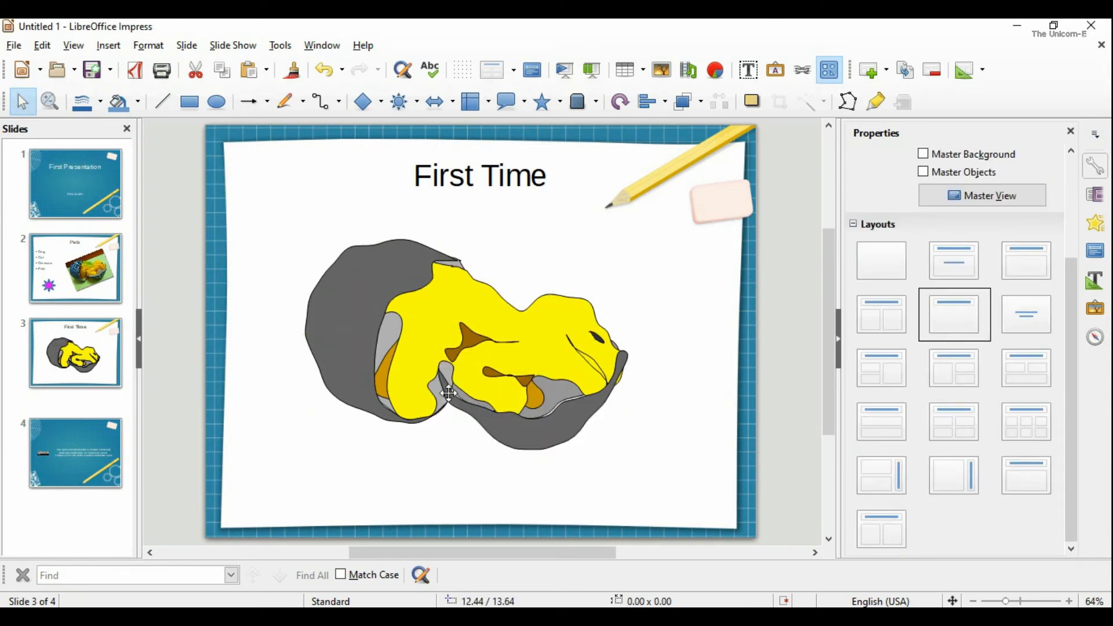
- Send the light gray inside of the rear eggshell half one level backward and deselect it
left_click(389, 333)
right_click(388, 333)
mouse_move(464, 495)
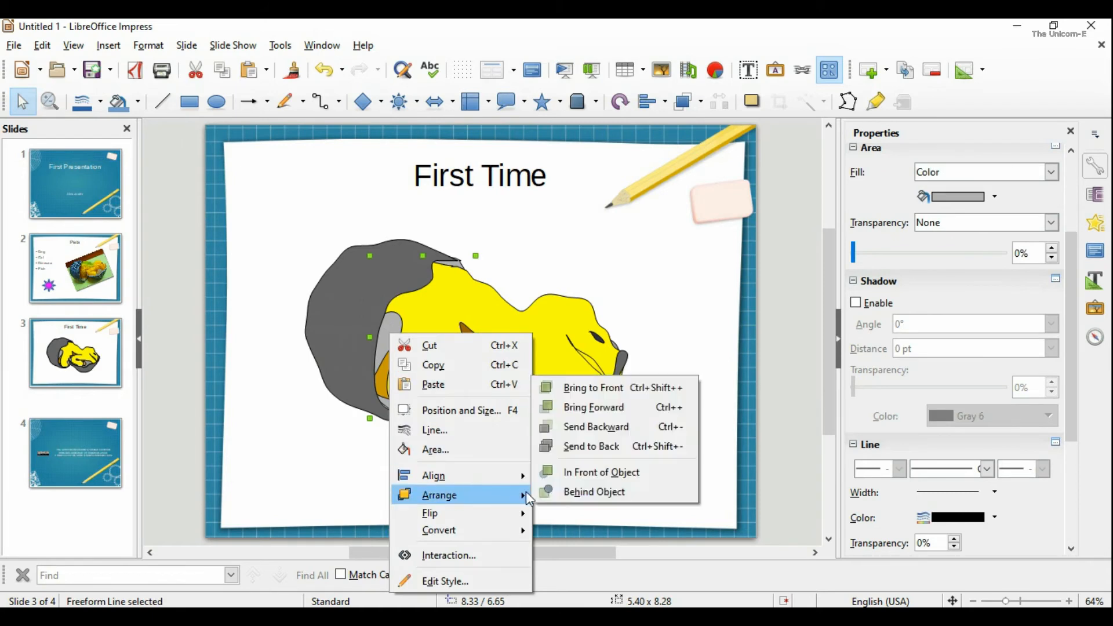
left_click(619, 429)
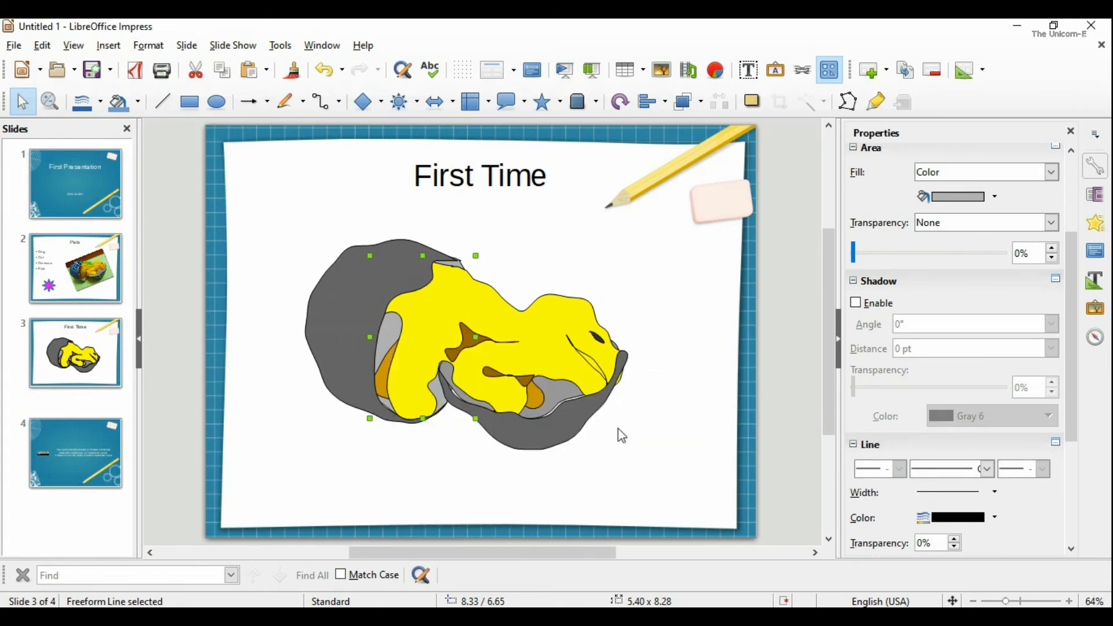
left_click(627, 463)
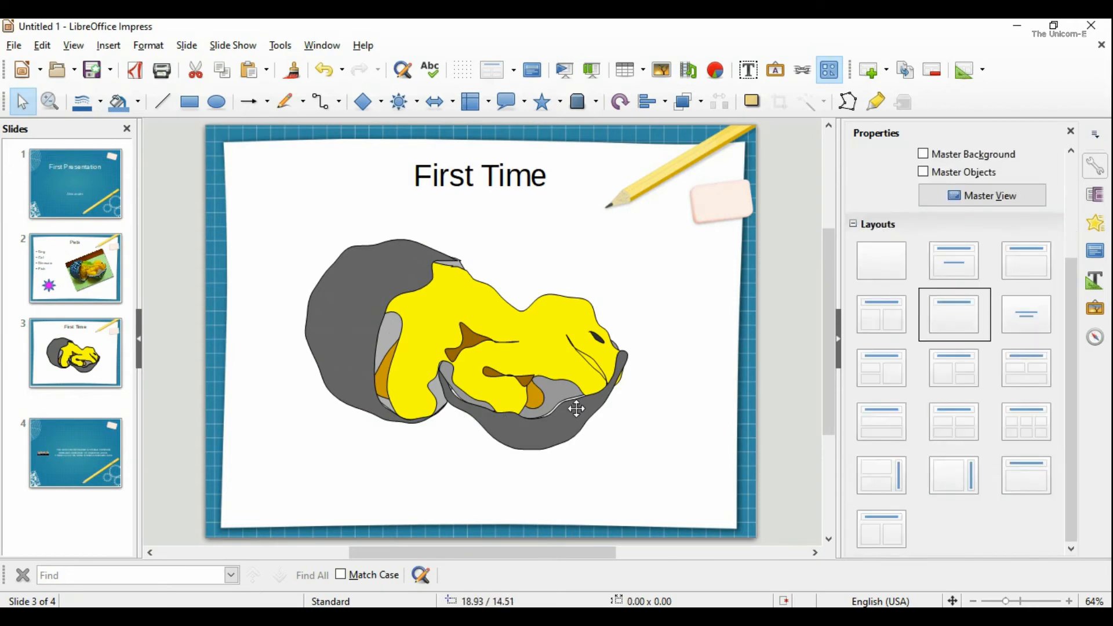
- Nudge the inside of the front eggshell down by 0.10 cm and the dinosaur group left by 0.10 cm to close the gaps
left_click(568, 390)
key("Down")
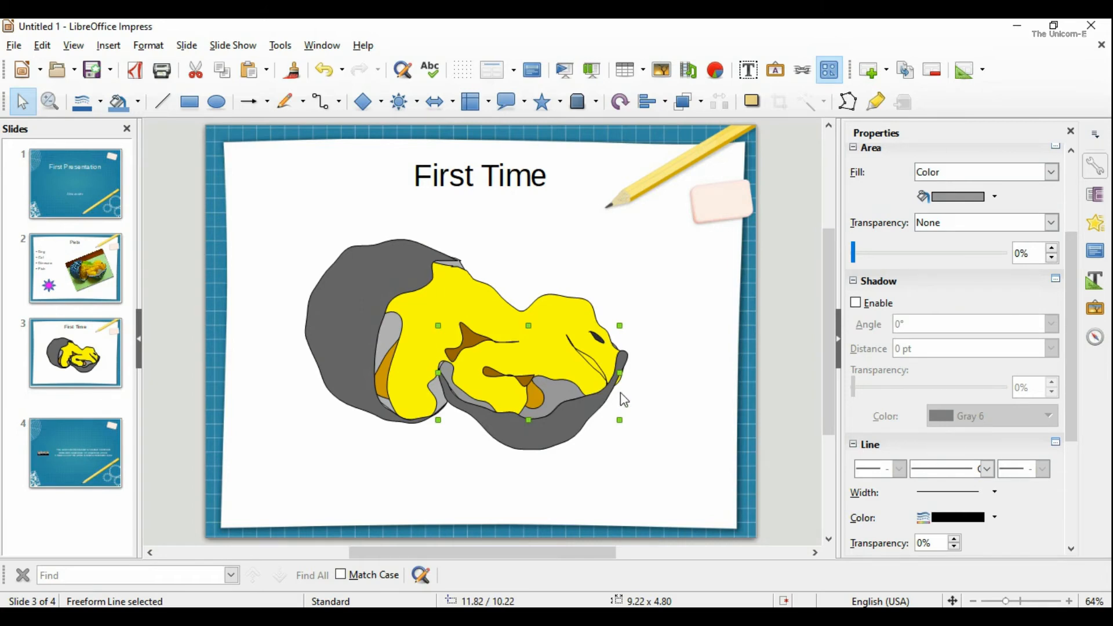
left_click(577, 343)
key("Left")
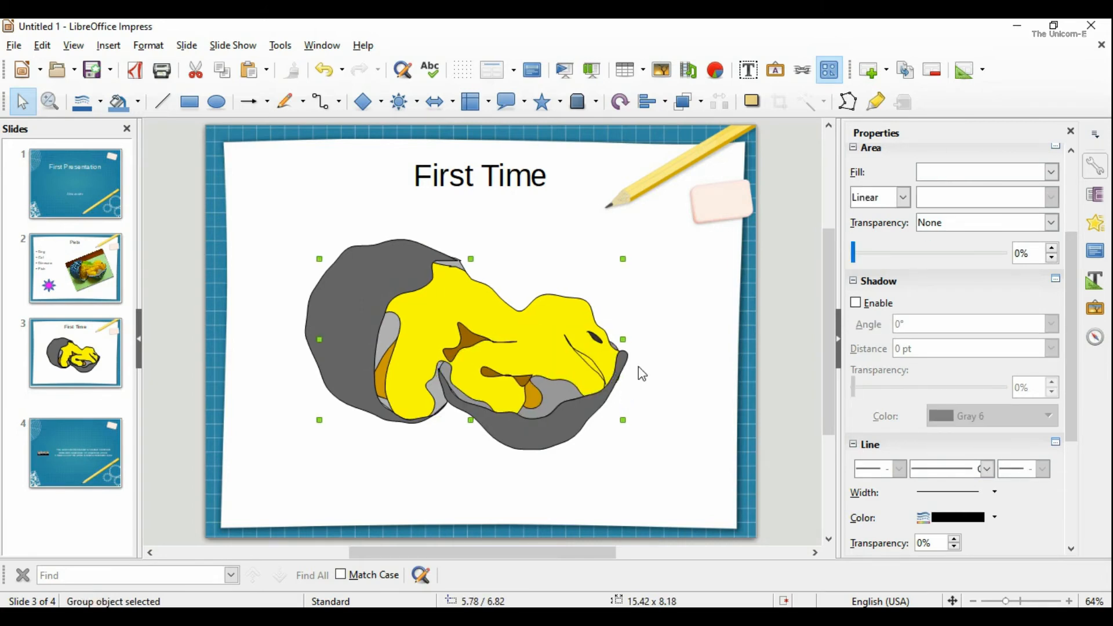
left_click(687, 276)
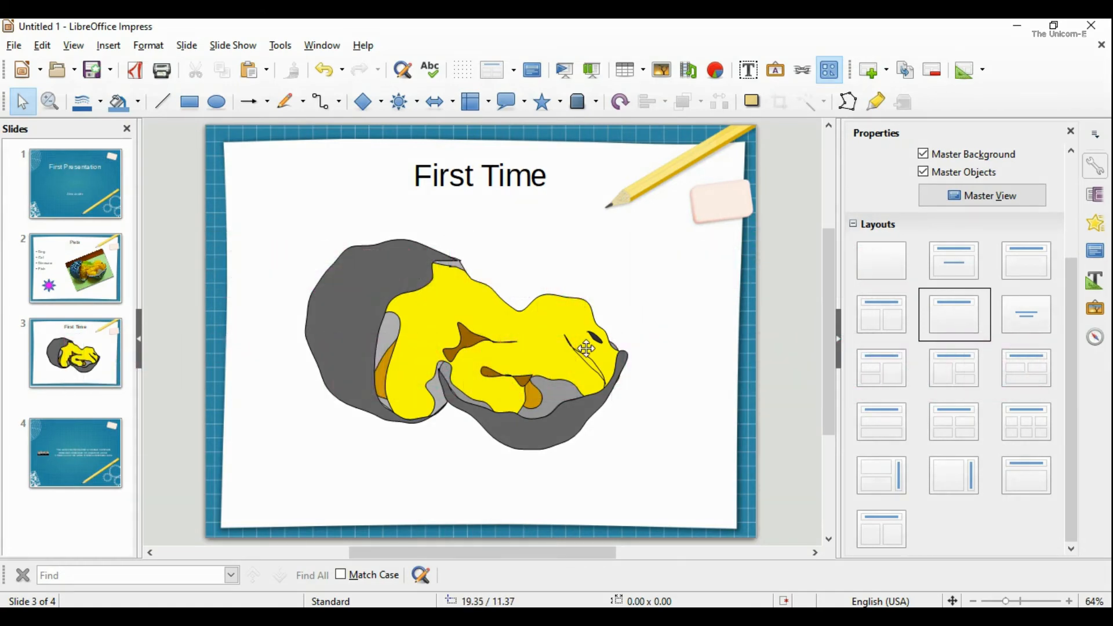
- Add an exit animation to the yellow dinosaur group using the Fly Out effect with direction From right
left_click(531, 331)
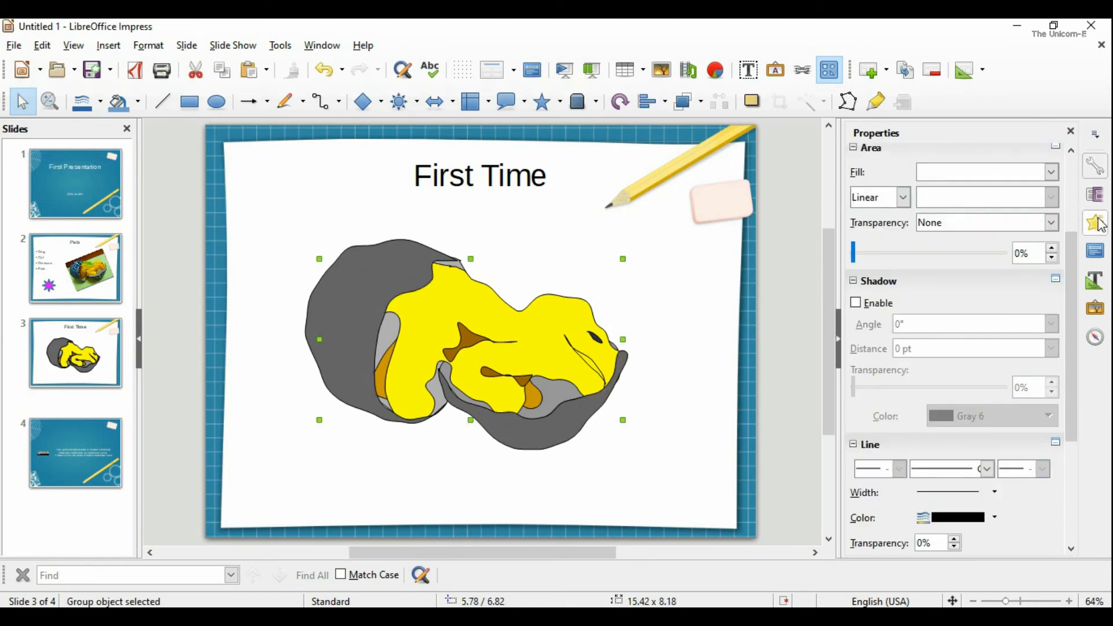
left_click(1100, 230)
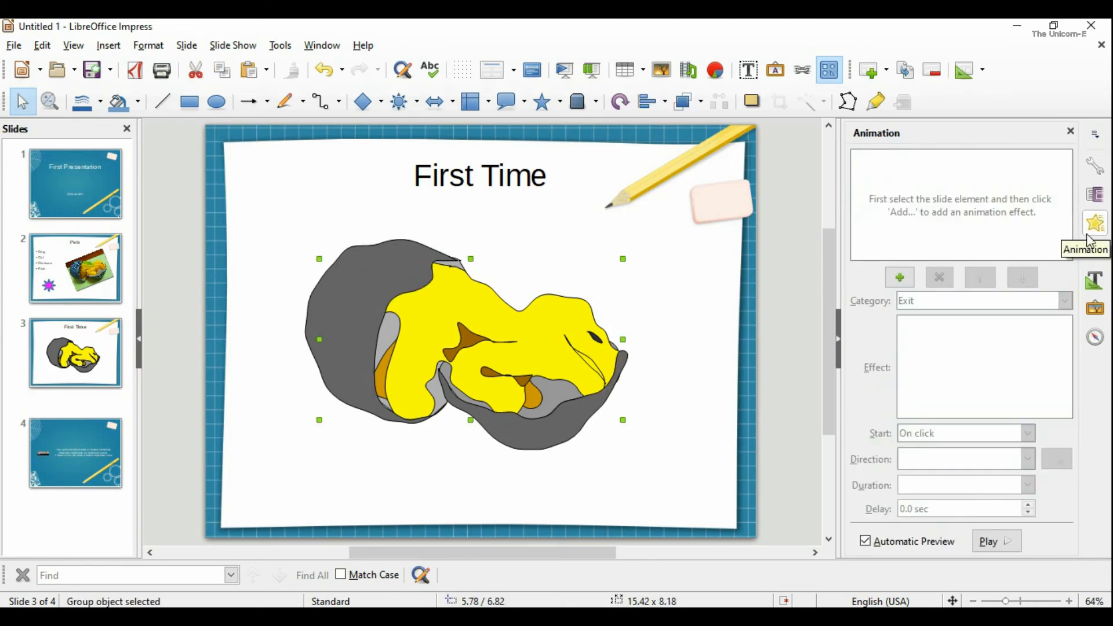
left_click(906, 280)
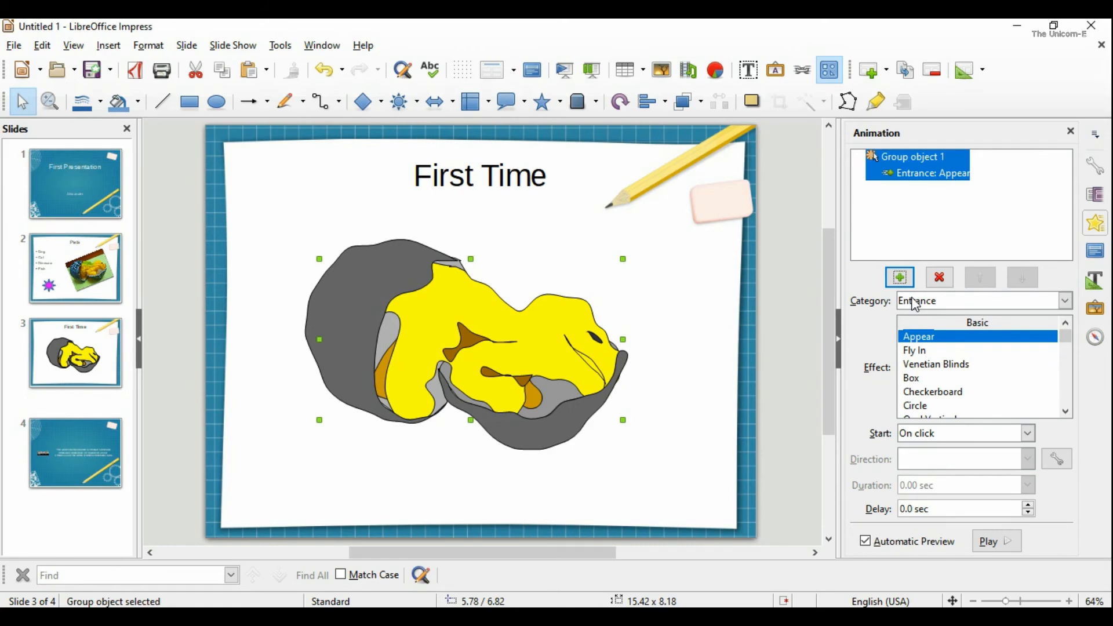
left_click(916, 305)
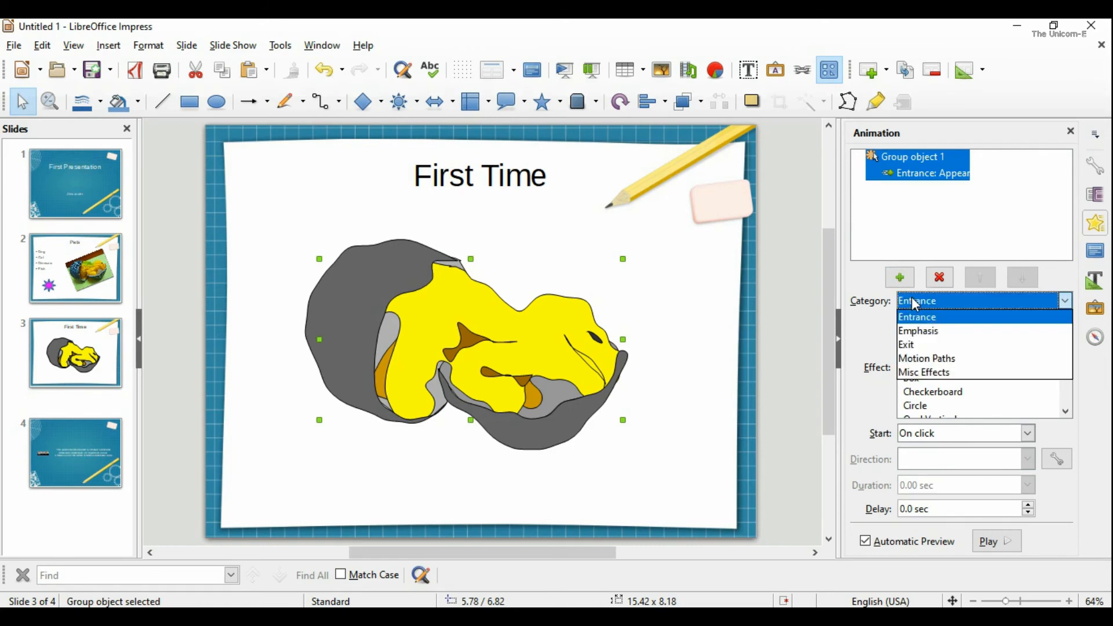
left_click(925, 347)
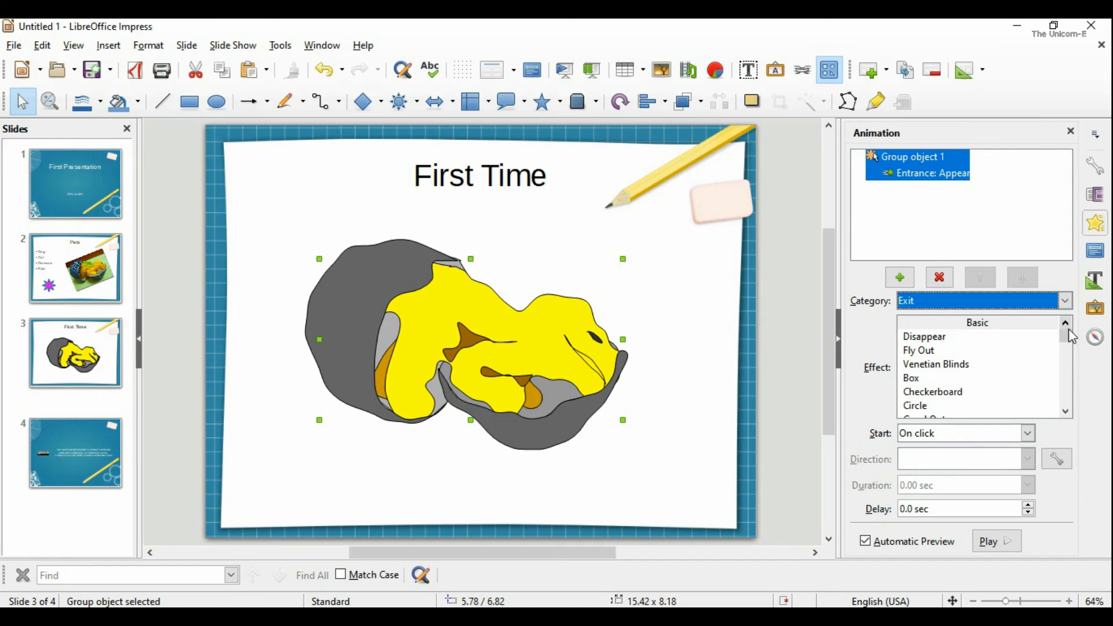
mouse_move(1069, 332)
left_mouse_down()
mouse_move(1072, 355)
mouse_move(1078, 330)
left_mouse_up()
left_click(926, 351)
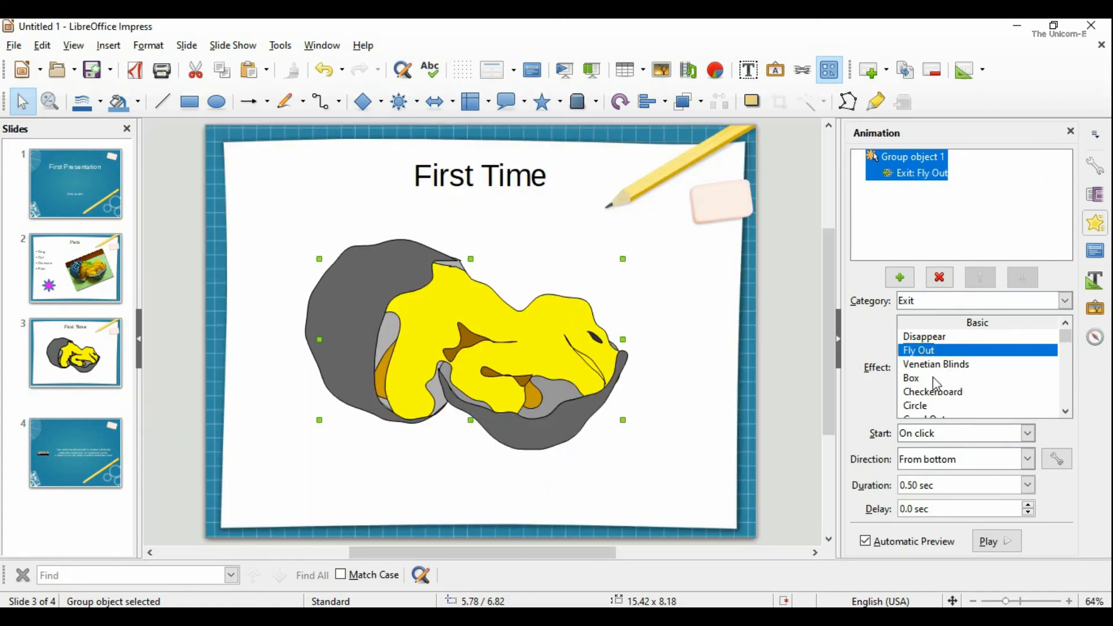
left_click(962, 467)
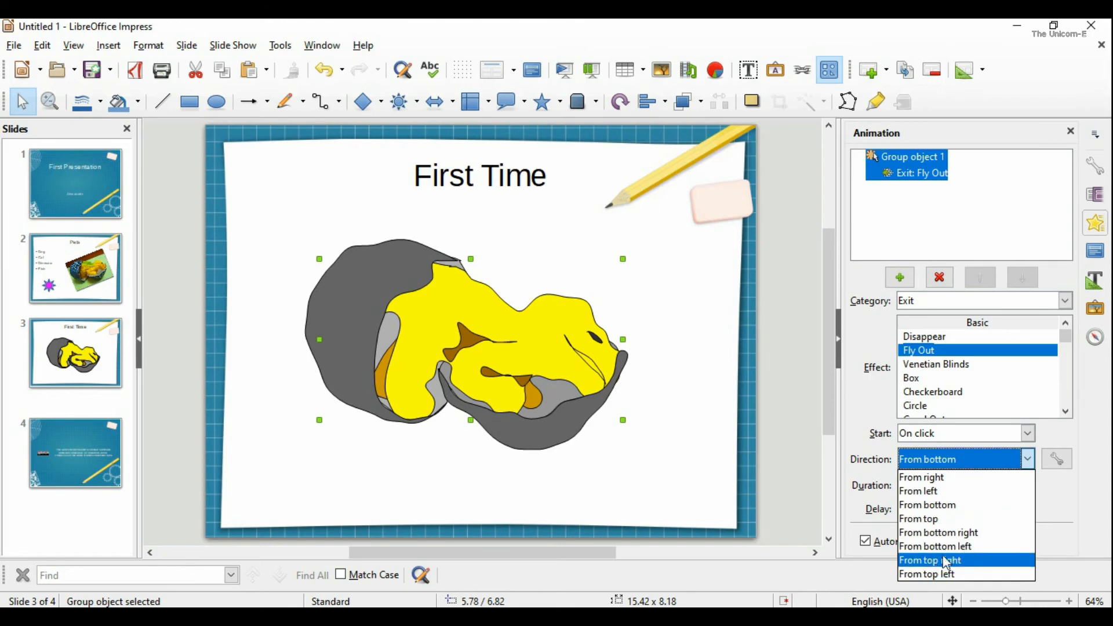
left_click(939, 479)
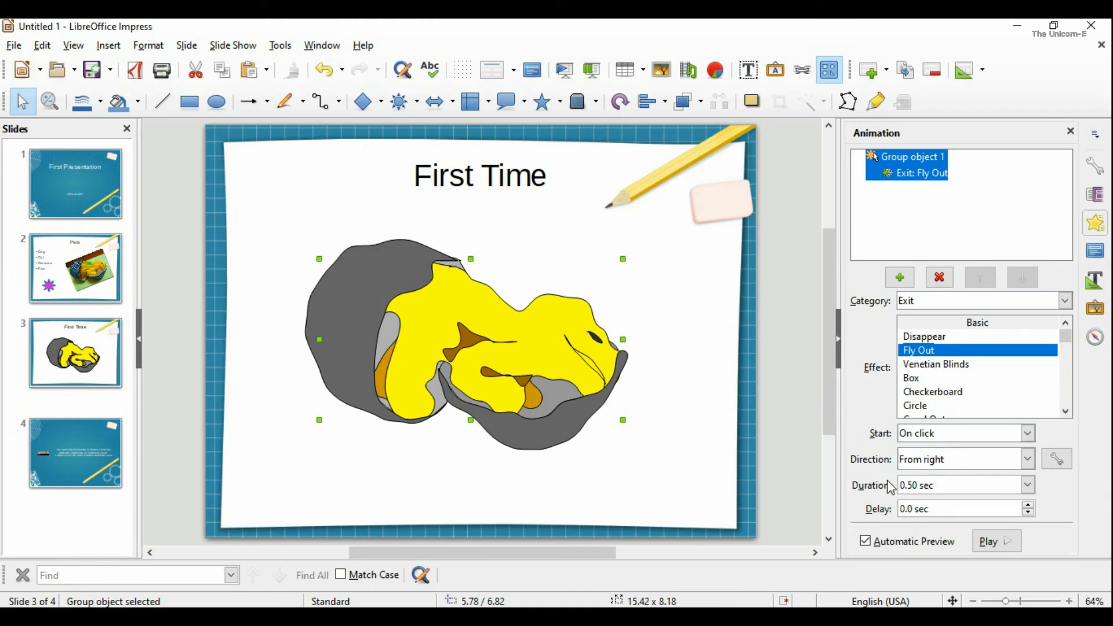
- Set the dinosaur's Fly Out duration to 3.00 sec and preview the animation
left_click(1031, 492)
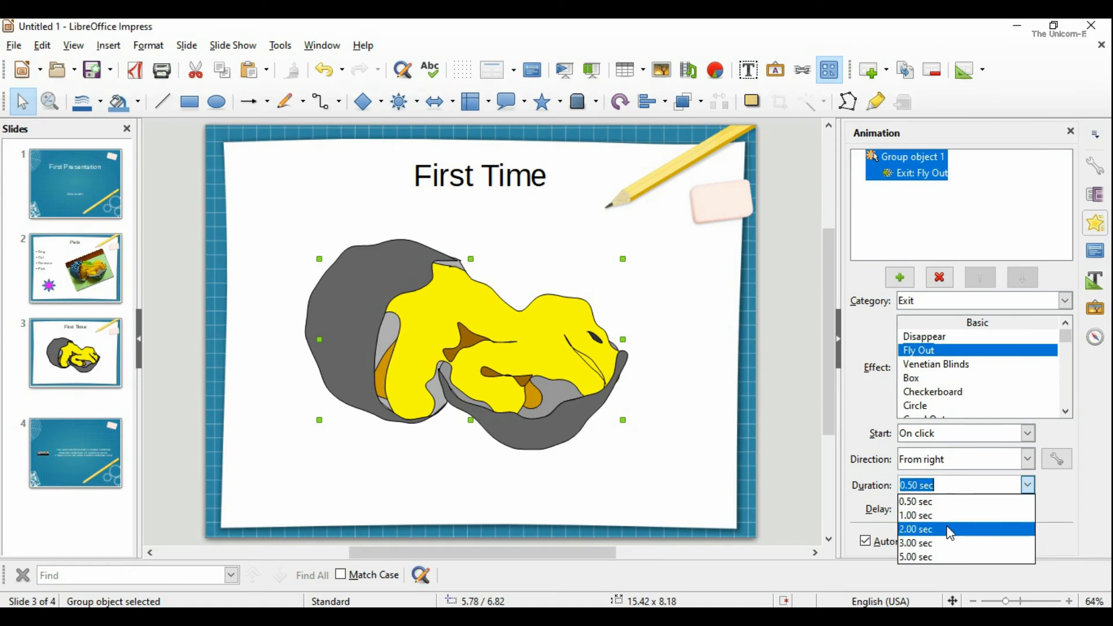
left_click(947, 543)
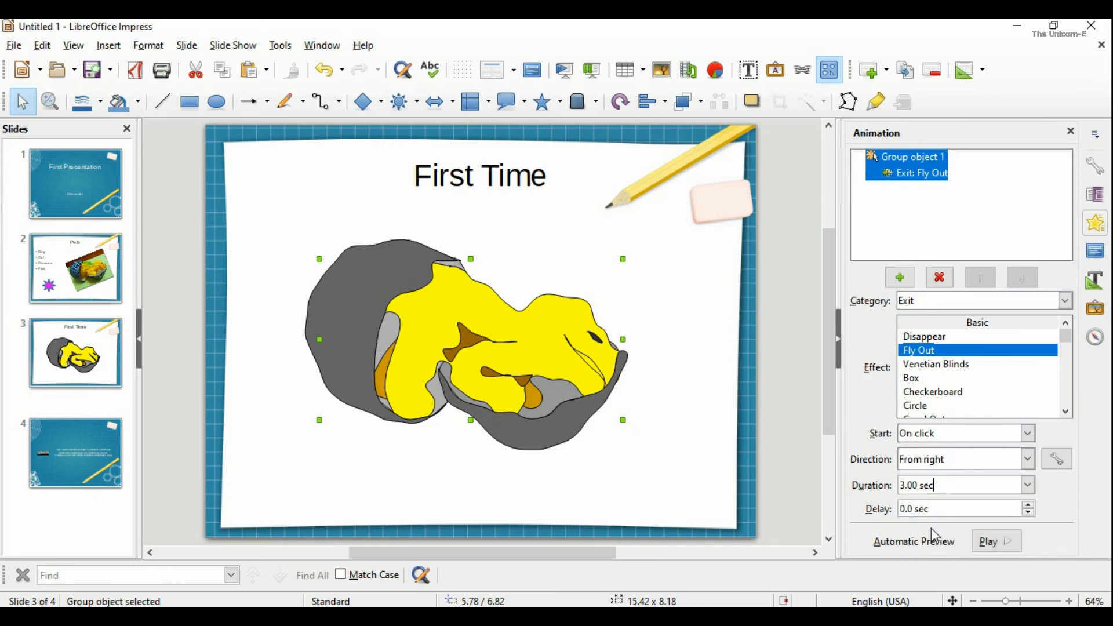
left_click(994, 545)
- Shorten the dinosaur's Fly Out duration to 1.00 sec, preview the animation and deselect the group
left_click(1028, 486)
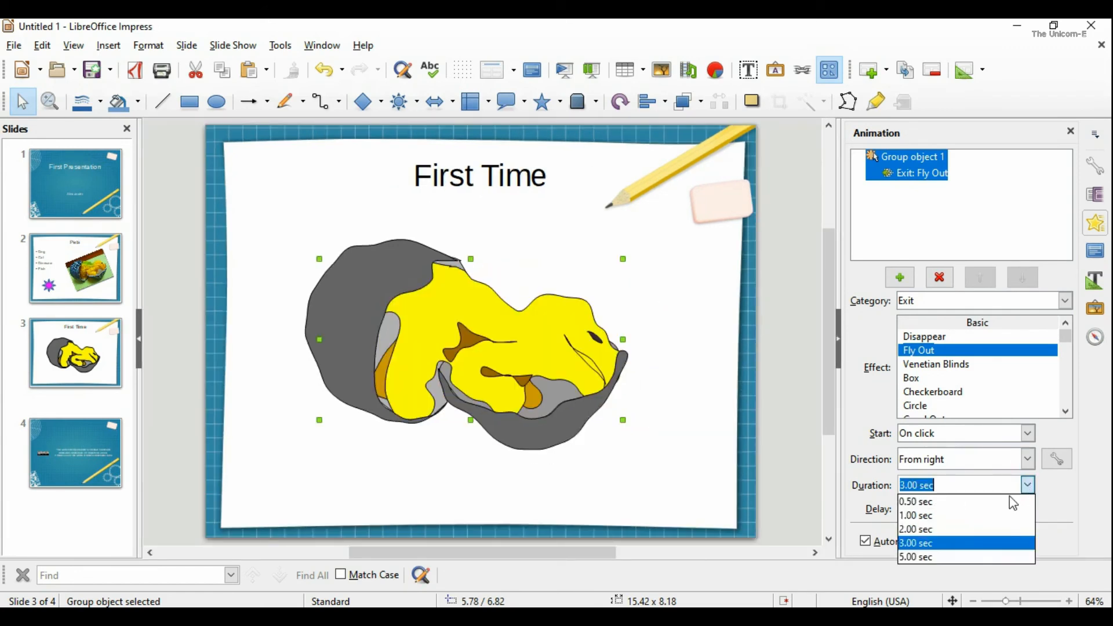
left_click(978, 520)
left_click(996, 542)
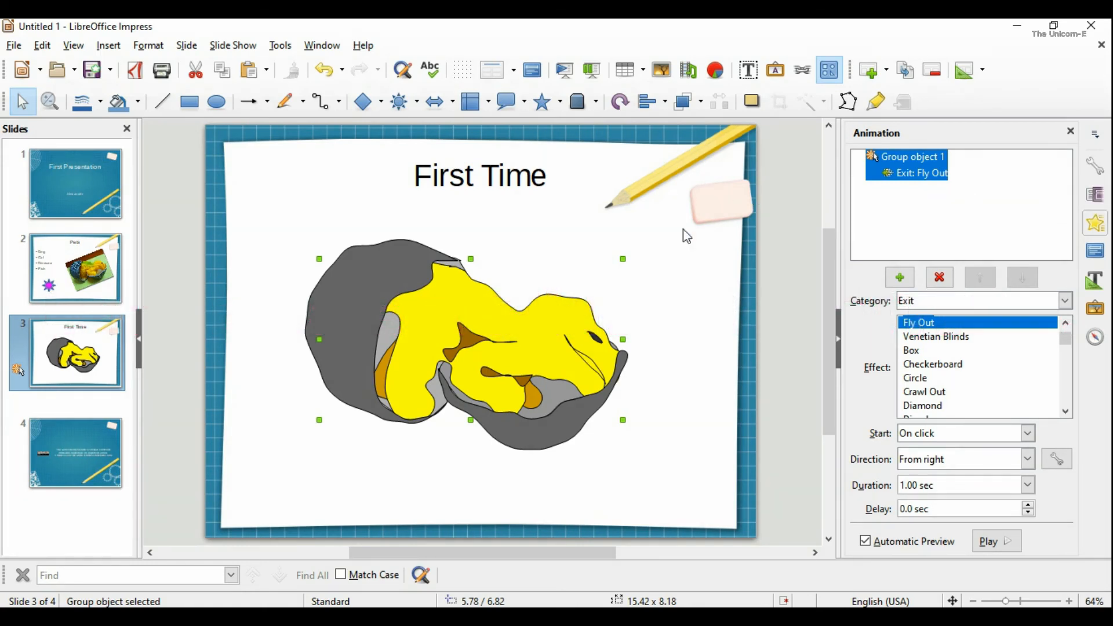
left_click(682, 266)
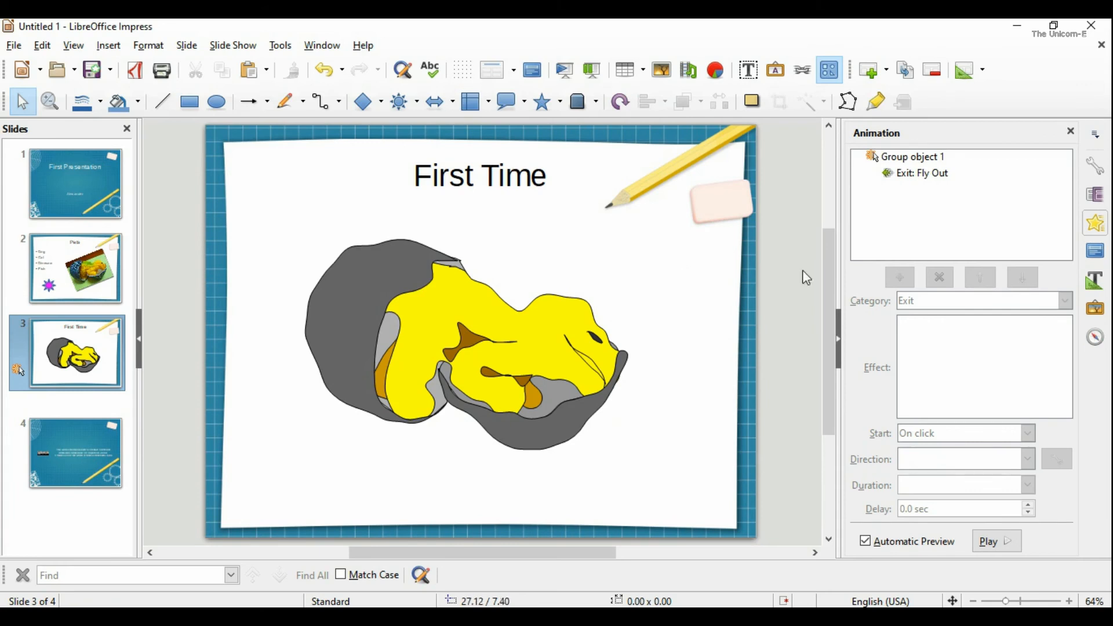
- Apply the Ripple slide transition to slide 3, First Time
left_click(1098, 196)
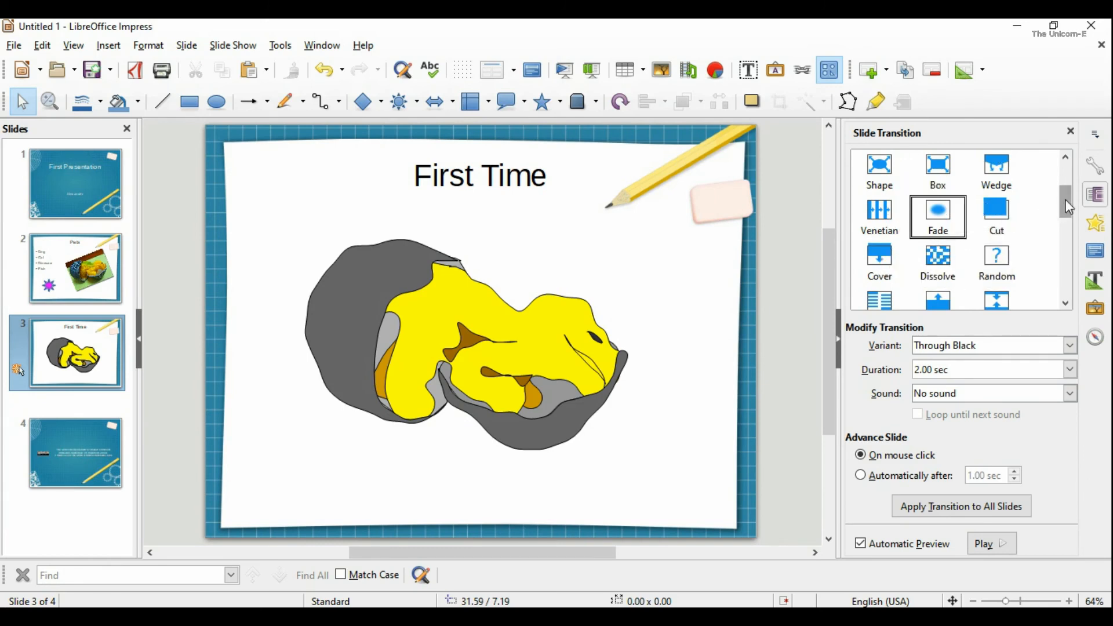
left_click_drag(1069, 207, 1047, 270)
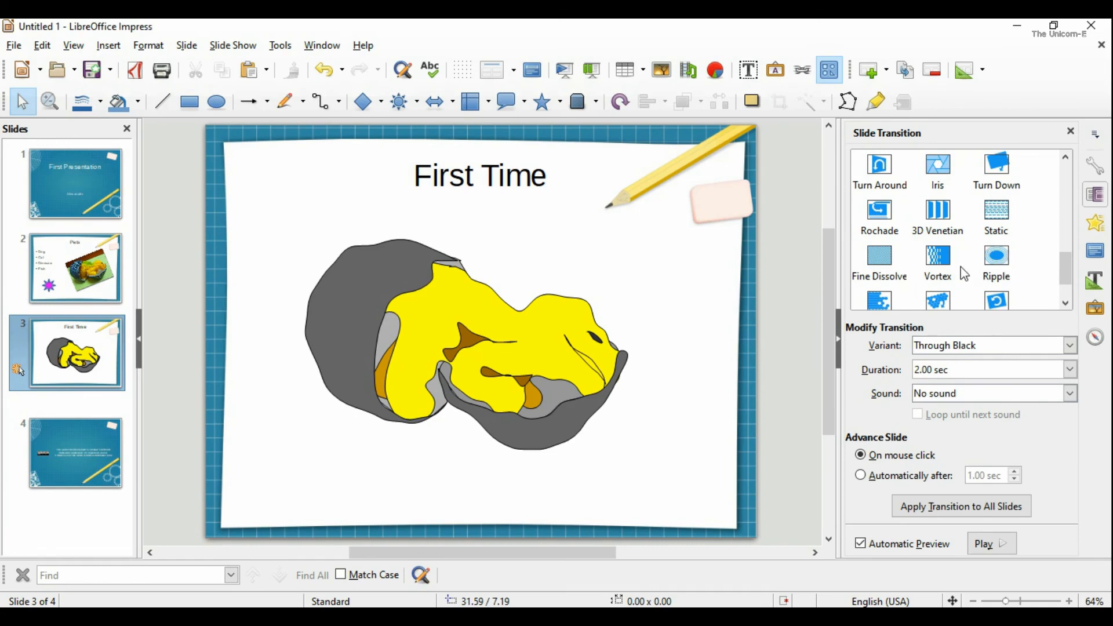
left_click(998, 268)
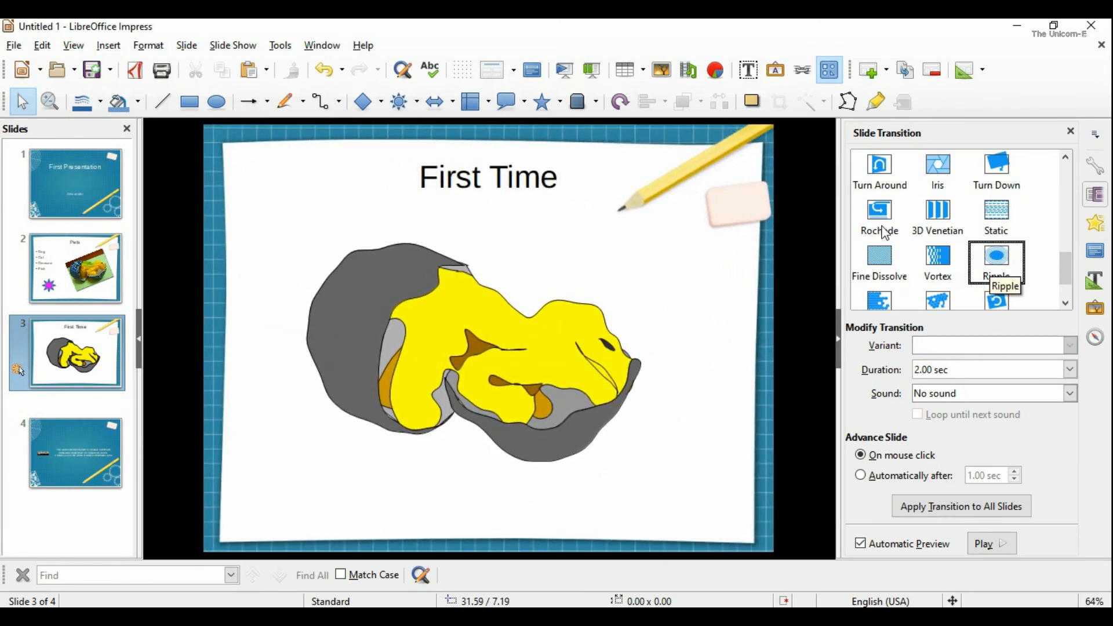
- Apply the Push slide transition to slide 2, Pets
left_click(79, 266)
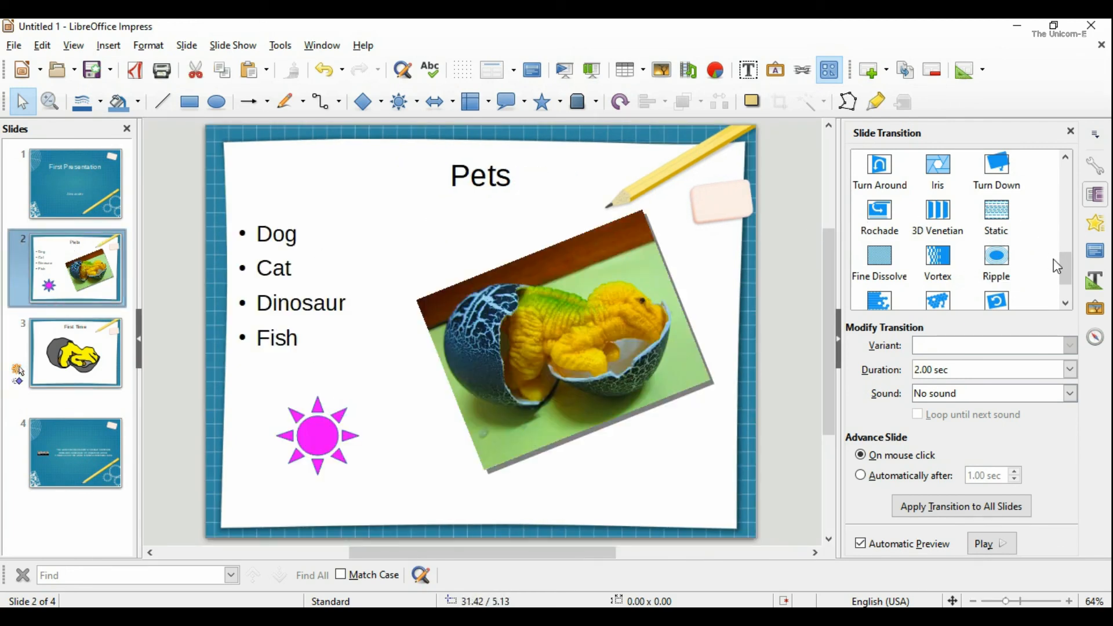
left_click_drag(1067, 264, 1068, 226)
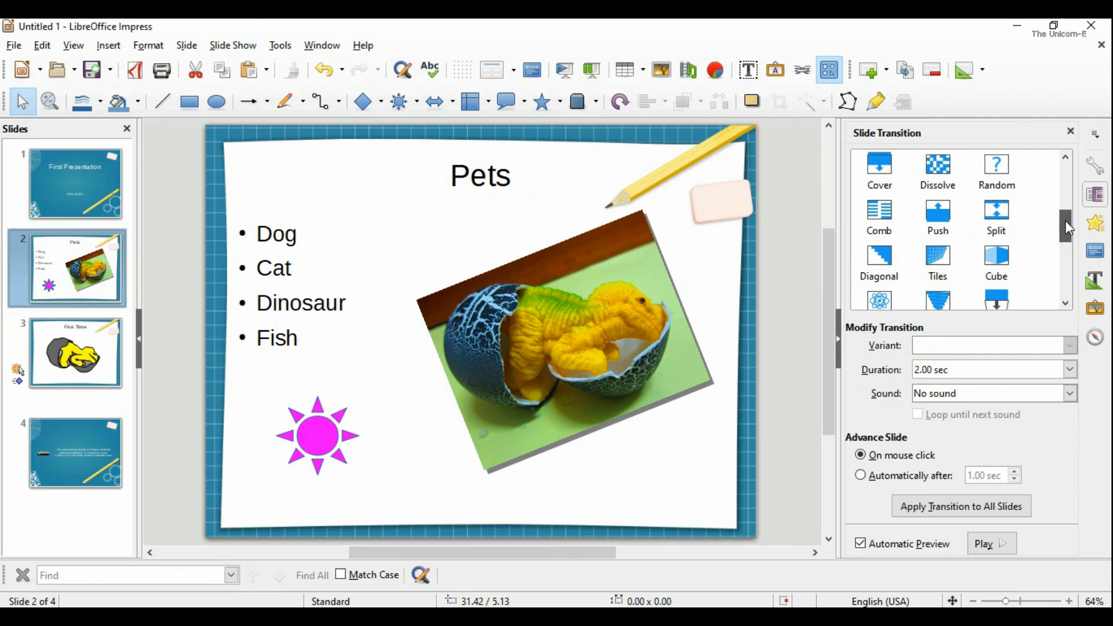
left_click(941, 221)
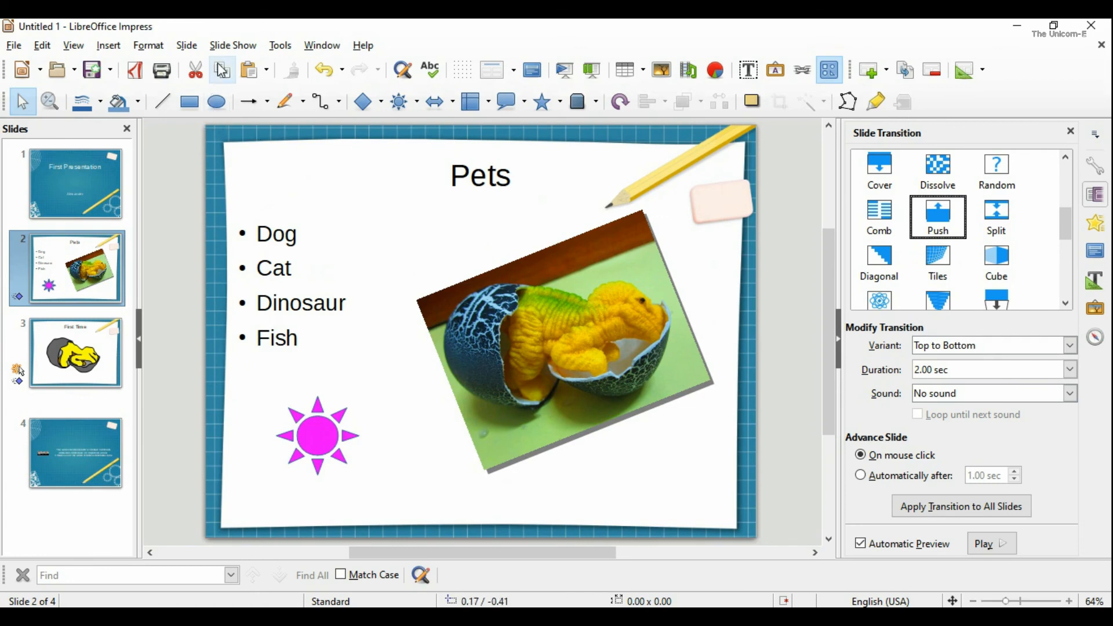
- Run the slide show from the Pets slide, advance to the First Time slide and play the dinosaur's exit animation
left_click(232, 46)
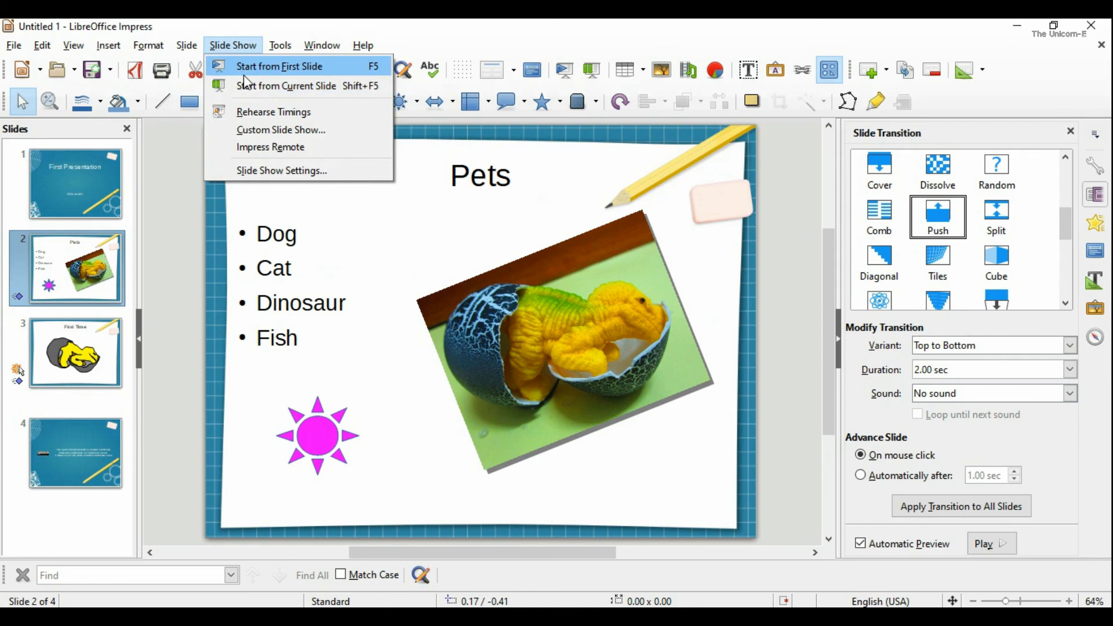
left_click(307, 87)
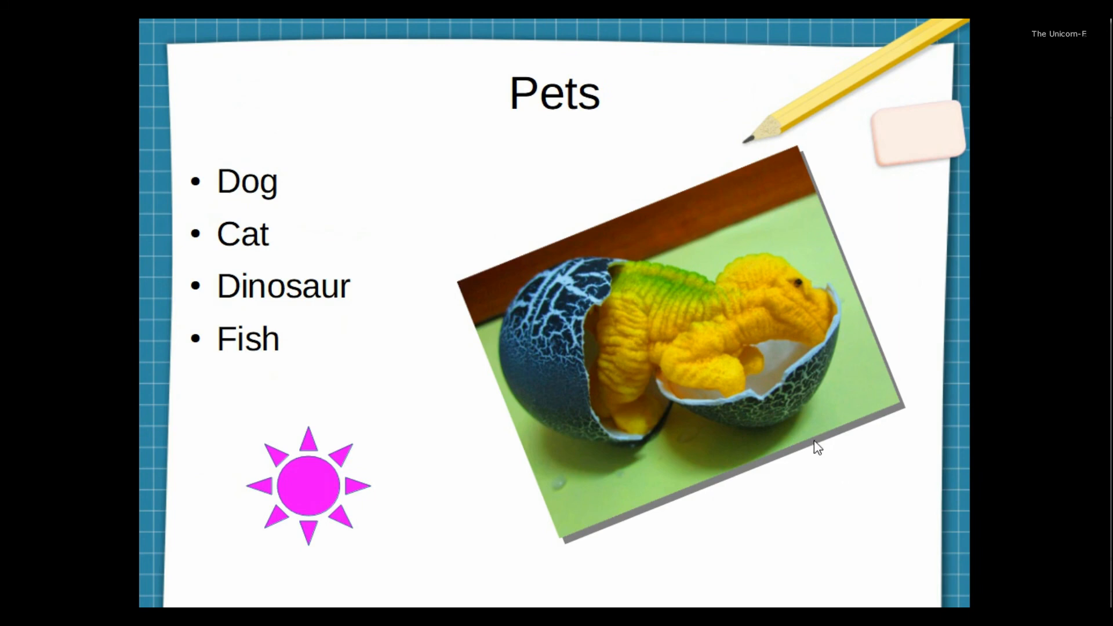
left_click(814, 441)
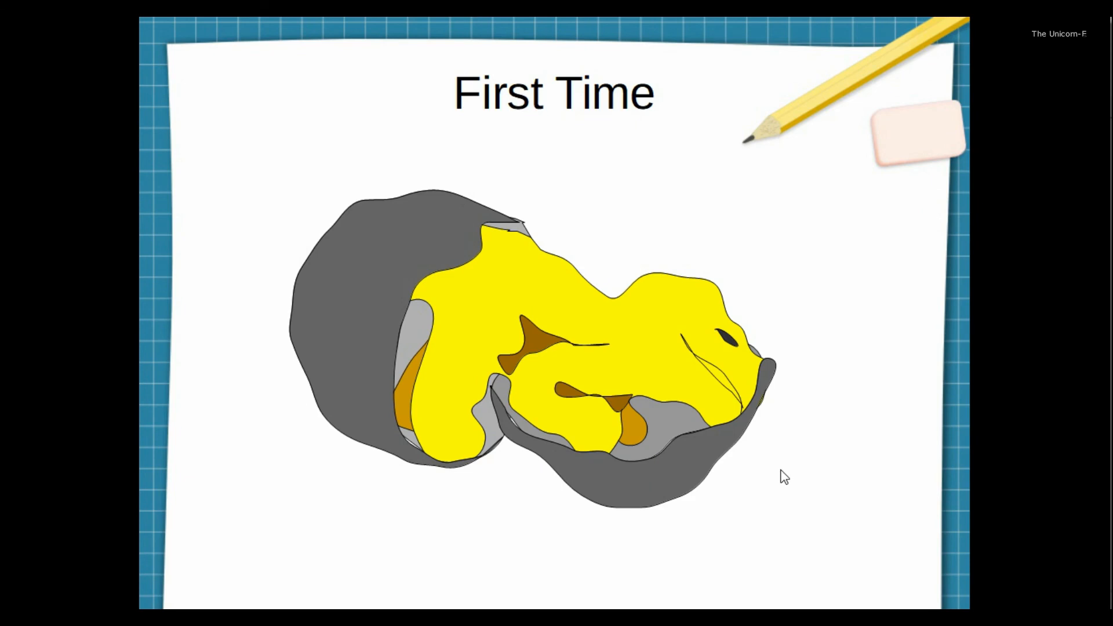
left_click(825, 396)
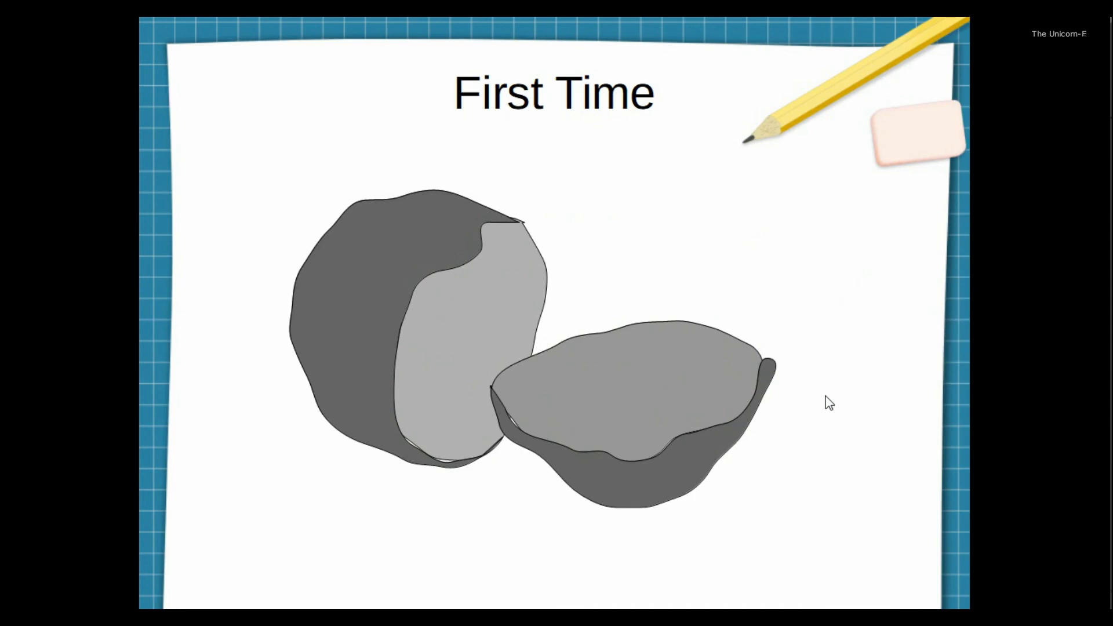